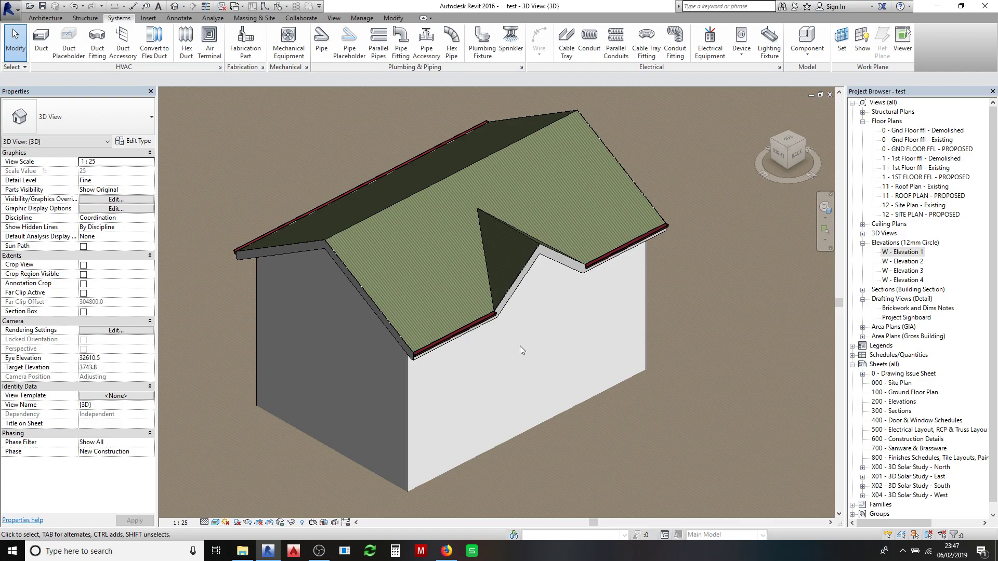
Step: Examine the gutters and fascia ends around the roof's dormer valley in the 3D view
{"action": "scroll", "coordinate": [470, 331], "scroll_direction": "up", "scroll_amount": 5}
{"action": "middle_click_drag", "start_coordinate": [470, 319], "coordinate": [554, 271]}
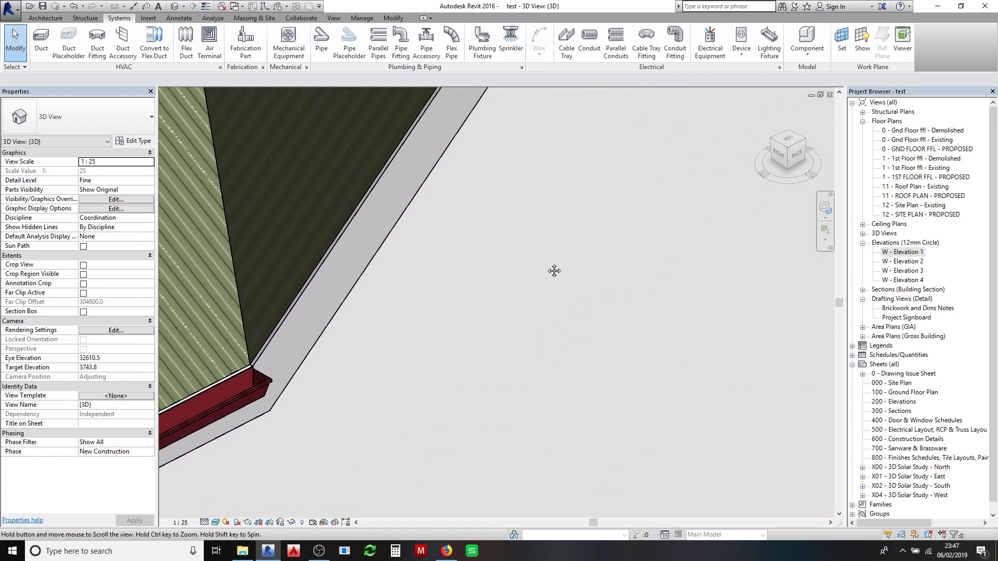
{"action": "scroll", "coordinate": [404, 363], "scroll_direction": "down", "scroll_amount": 5}
{"action": "scroll", "coordinate": [650, 236], "scroll_direction": "down", "scroll_amount": 3}
{"action": "middle_click_drag", "start_coordinate": [650, 236], "coordinate": [640, 294]}
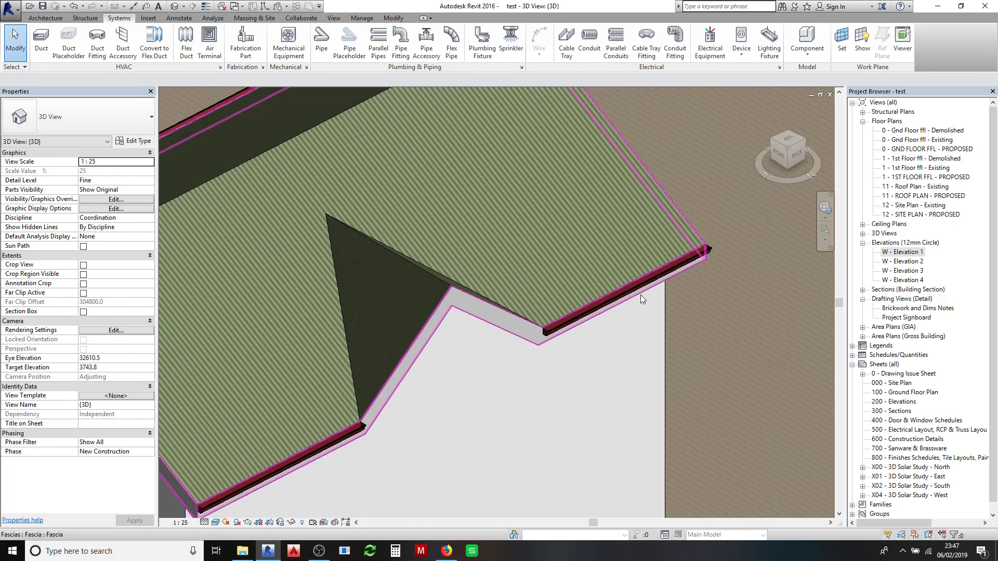
{"action": "scroll", "coordinate": [641, 294], "scroll_direction": "down", "scroll_amount": 5}
{"action": "middle_click_drag", "start_coordinate": [535, 406], "coordinate": [506, 321]}
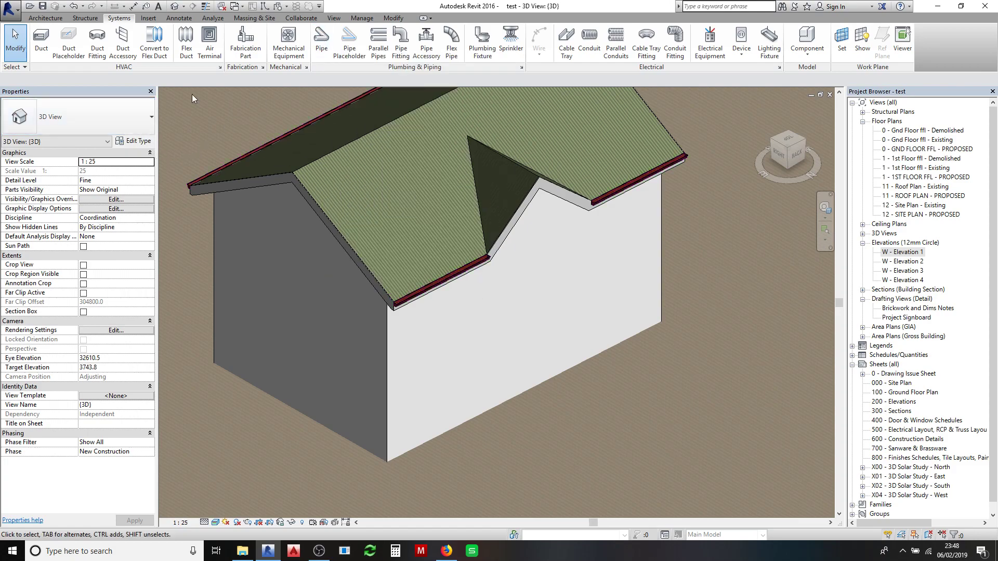
Step: Start a pipe of type ZW Std - 65mm DIA -RAINWATER (BLACK) and open that type's routing preferences
{"action": "left_click", "coordinate": [321, 39]}
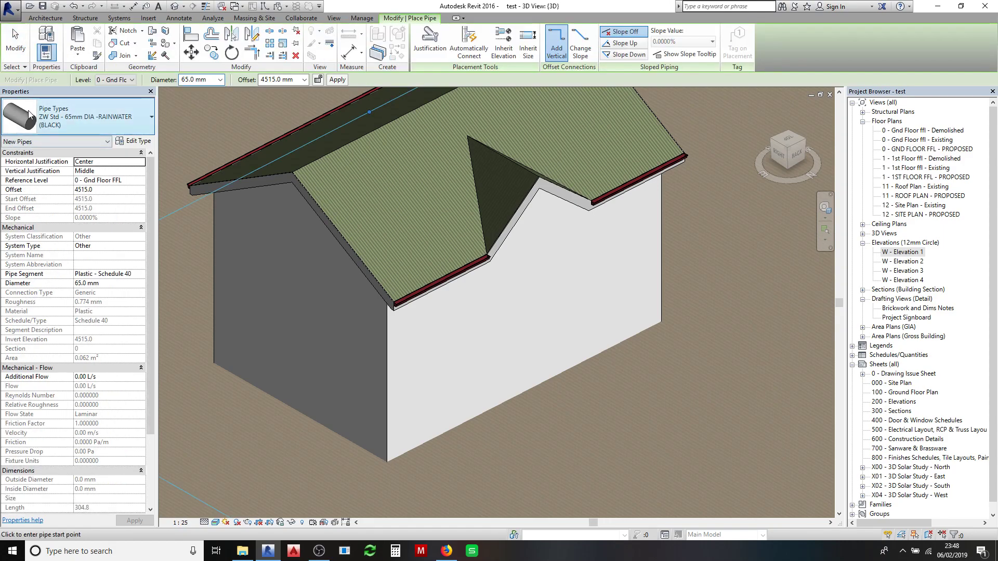
{"action": "left_click", "coordinate": [70, 123]}
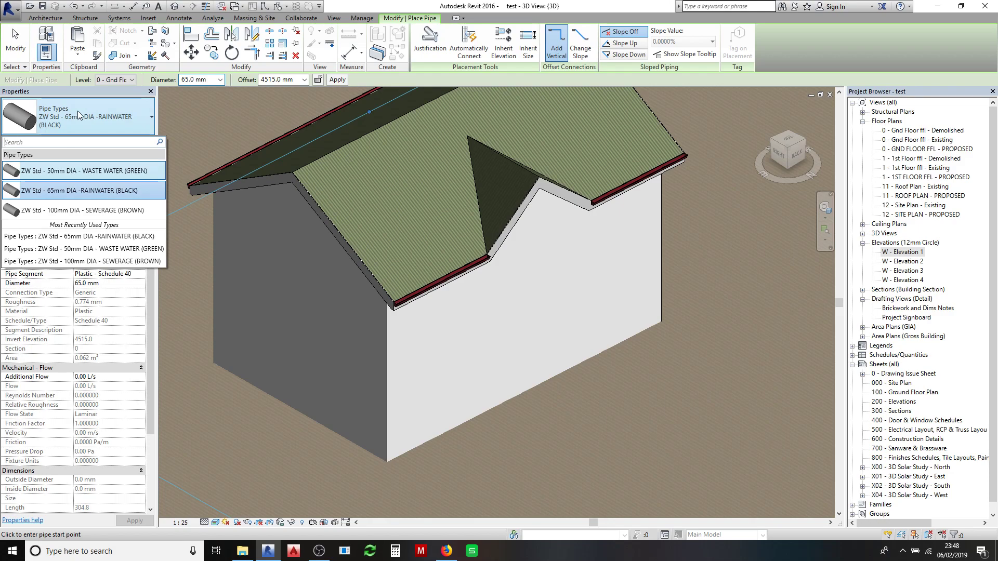
{"action": "left_click", "coordinate": [77, 111]}
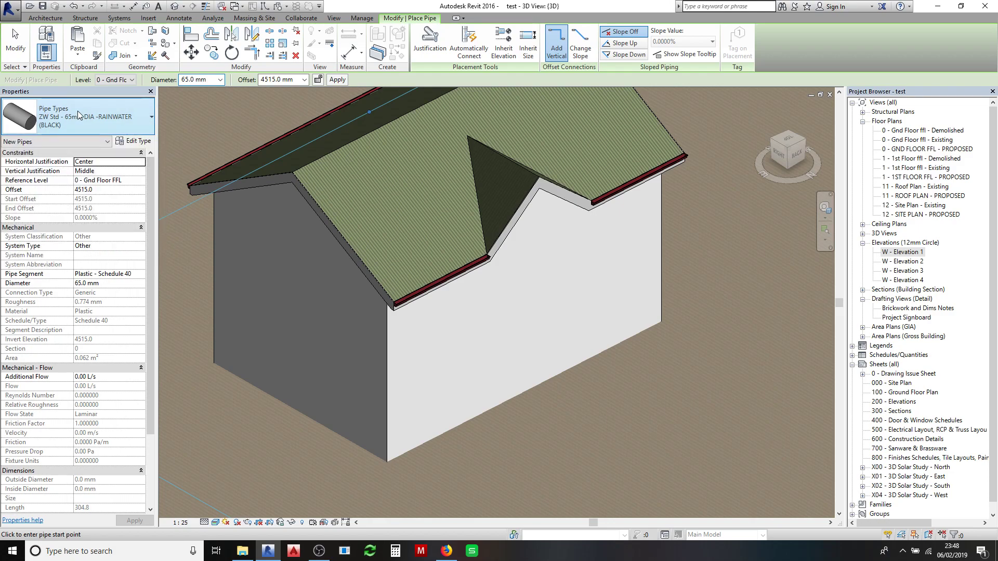
{"action": "left_click", "coordinate": [138, 140]}
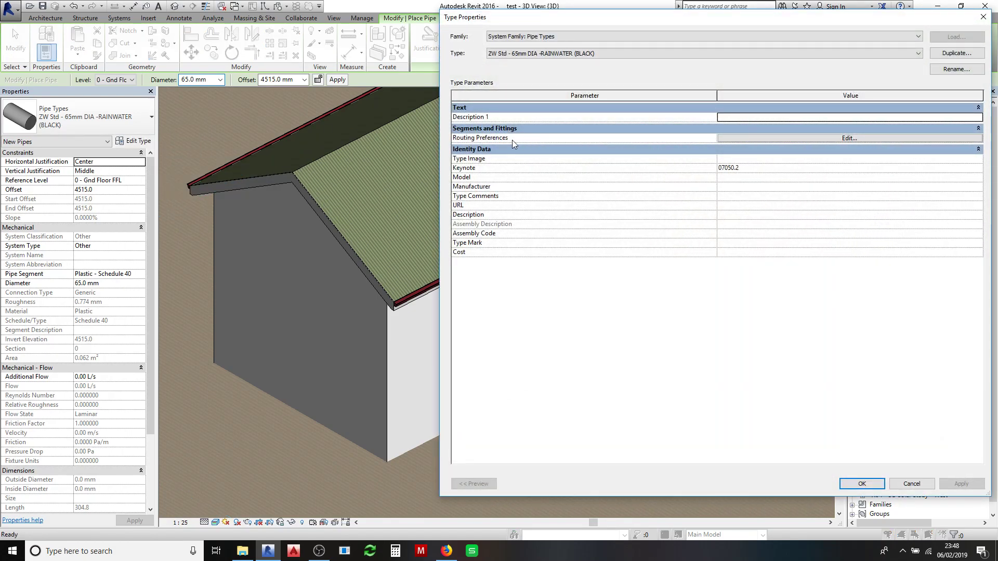
{"action": "left_click", "coordinate": [749, 137]}
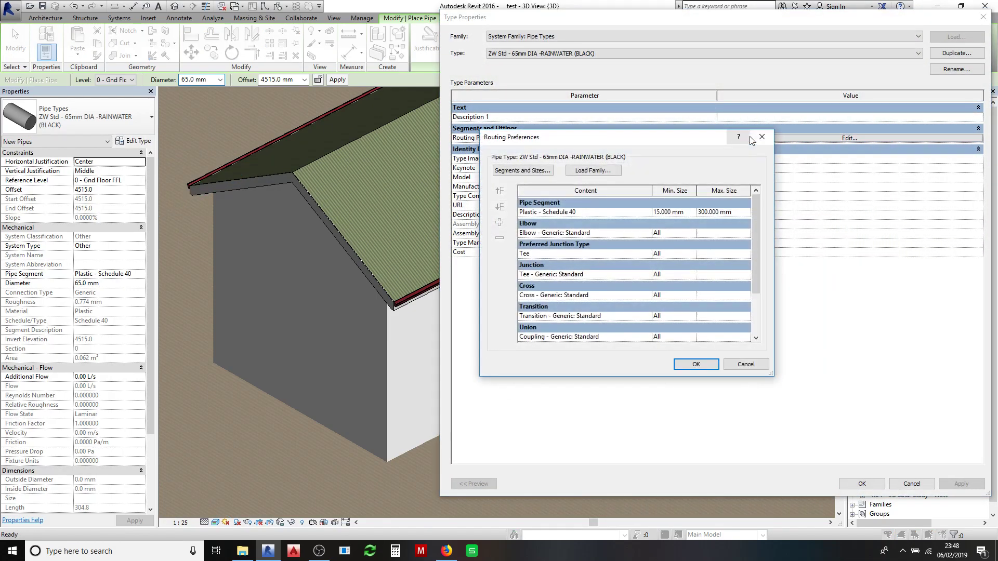
Step: Load all the generic fitting families, from Branch Takeoff to Transition, from the library's Pipe, Fittings, Generic folder
{"action": "left_click", "coordinate": [597, 171]}
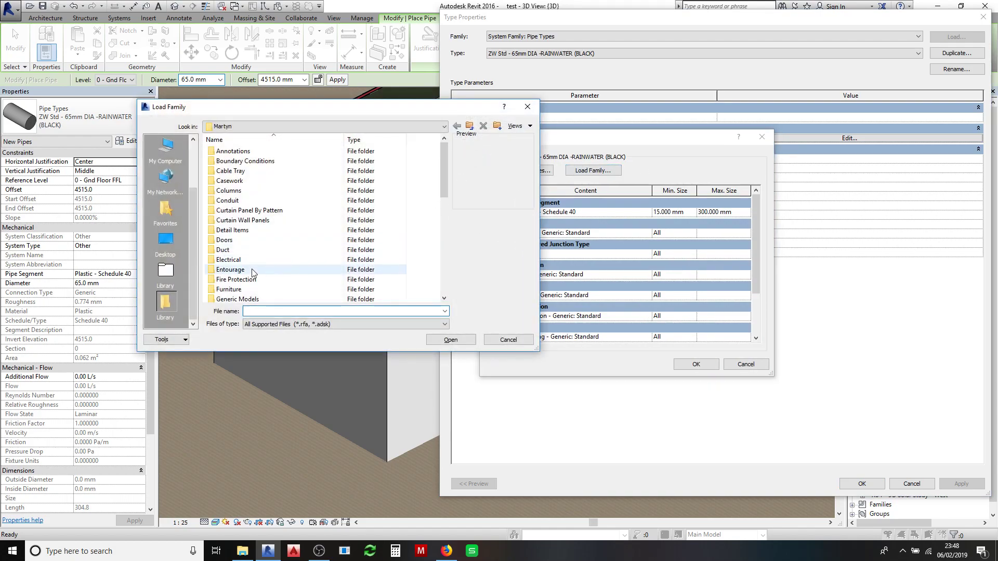
{"action": "scroll", "coordinate": [251, 268], "scroll_direction": "down", "scroll_amount": 3}
{"action": "scroll", "coordinate": [251, 265], "scroll_direction": "down", "scroll_amount": 2}
{"action": "double_click", "coordinate": [229, 210]}
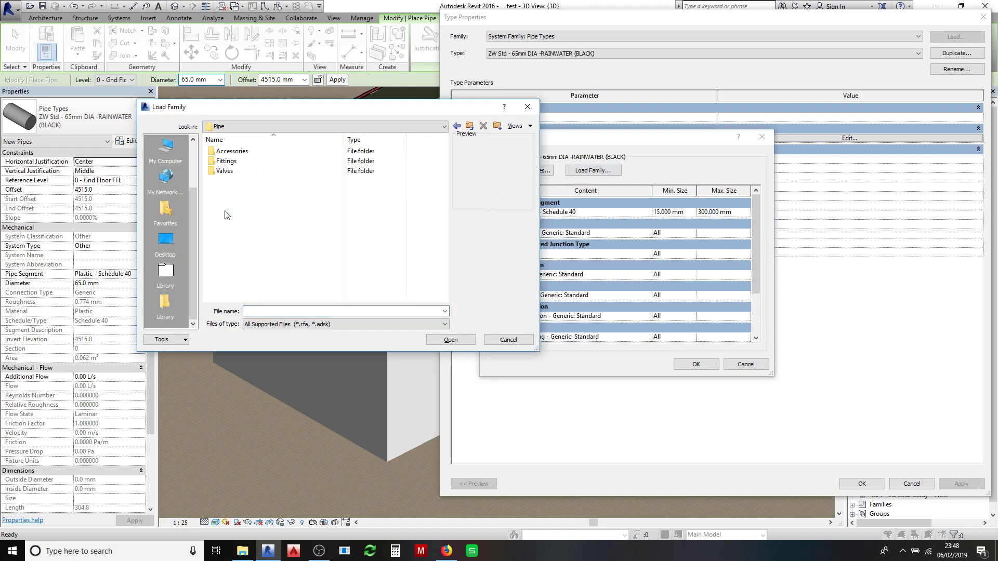
{"action": "double_click", "coordinate": [225, 161]}
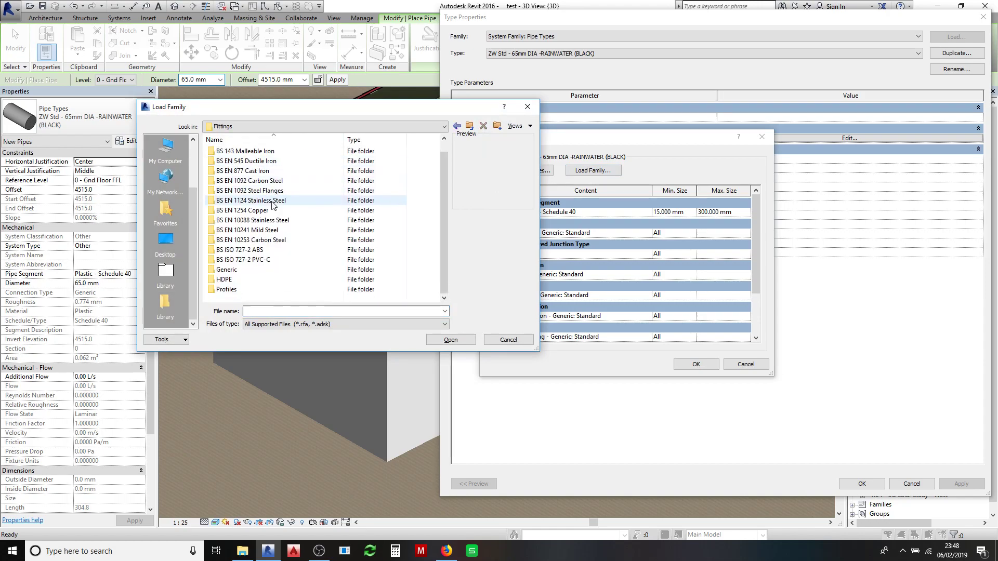
{"action": "double_click", "coordinate": [227, 279]}
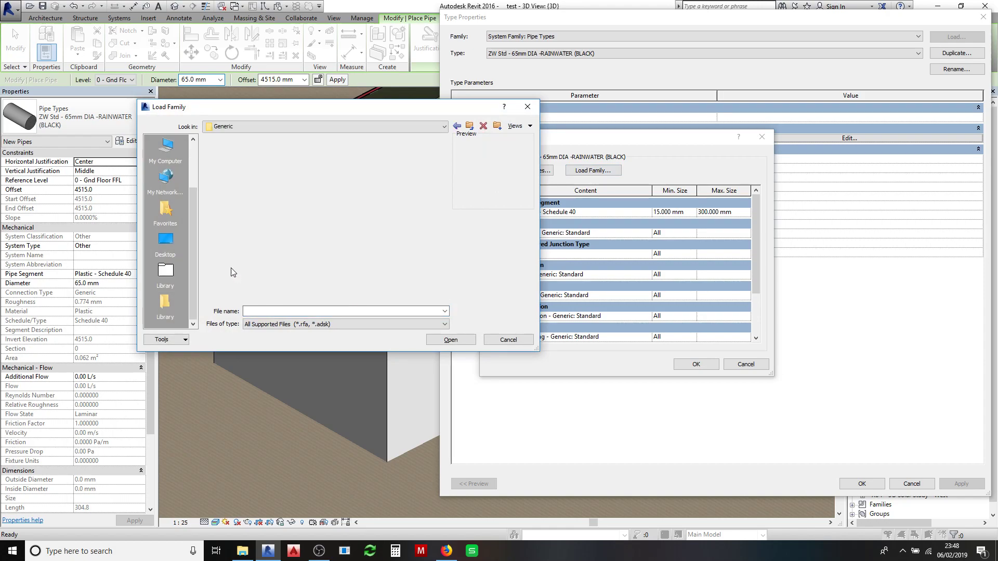
{"action": "left_click_drag", "start_coordinate": [268, 244], "coordinate": [232, 151]}
{"action": "left_click", "coordinate": [235, 152]}
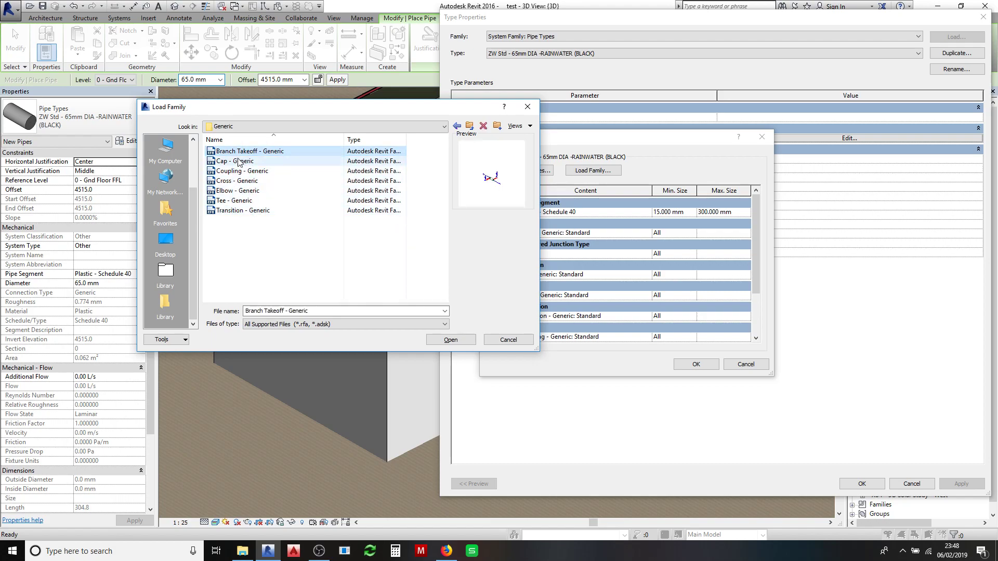
{"action": "left_click_drag", "start_coordinate": [258, 237], "coordinate": [235, 150]}
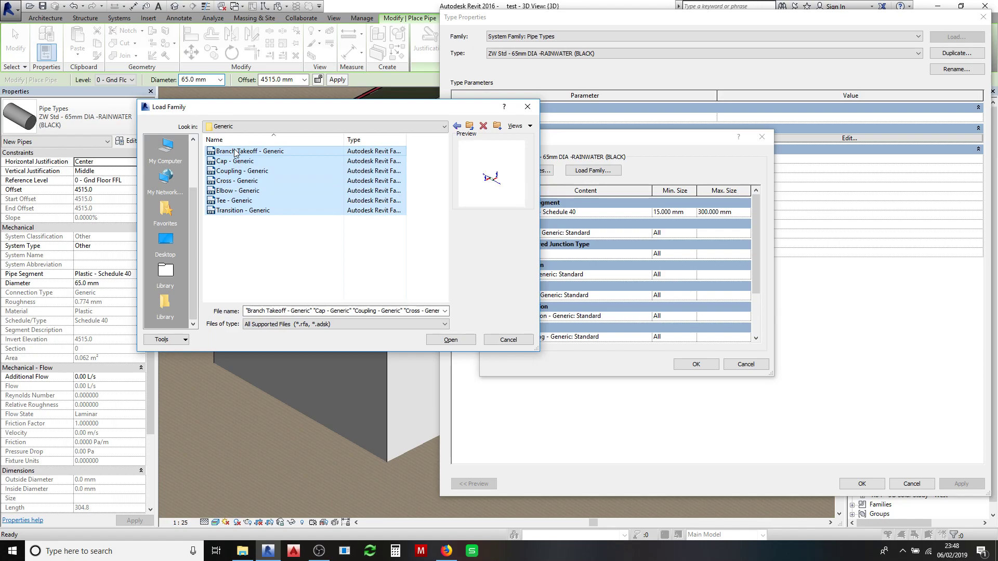
{"action": "left_click", "coordinate": [453, 340]}
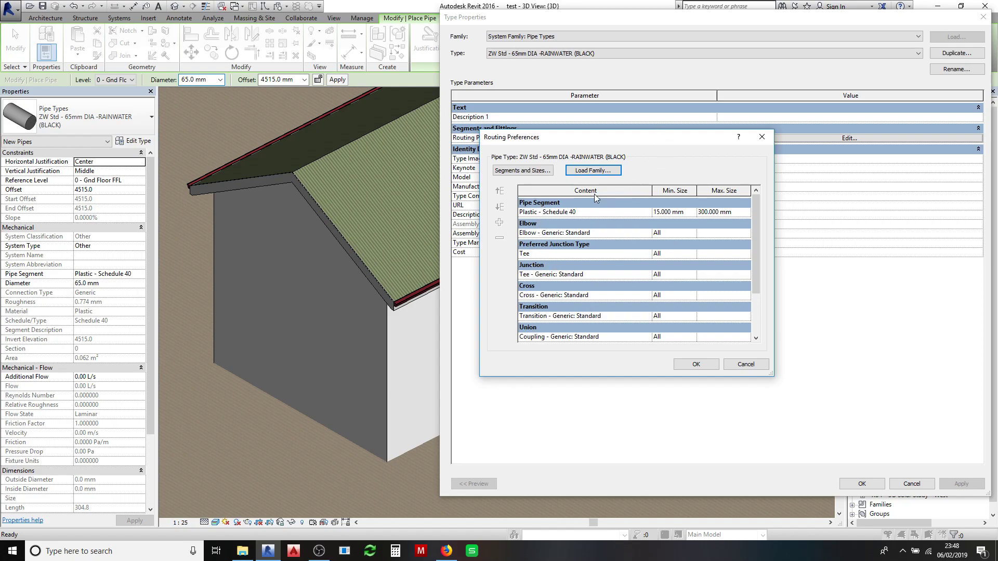
Step: Set the elbow to Elbow - Generic: Standard, the preferred junction type to Tee, and the junction to Tee - Generic: Standard
{"action": "left_click", "coordinate": [648, 231]}
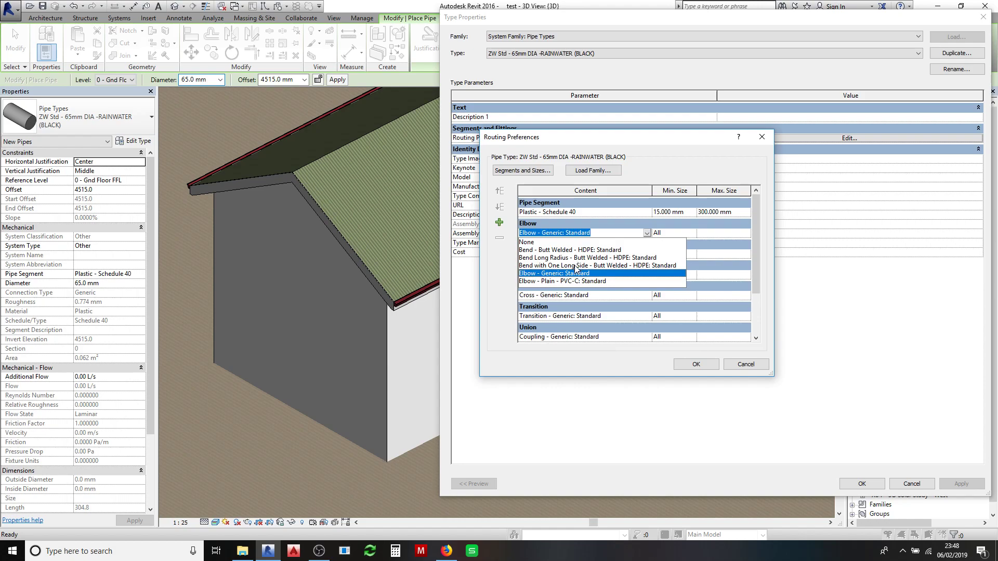
{"action": "left_click", "coordinate": [574, 274]}
{"action": "left_click", "coordinate": [648, 254]}
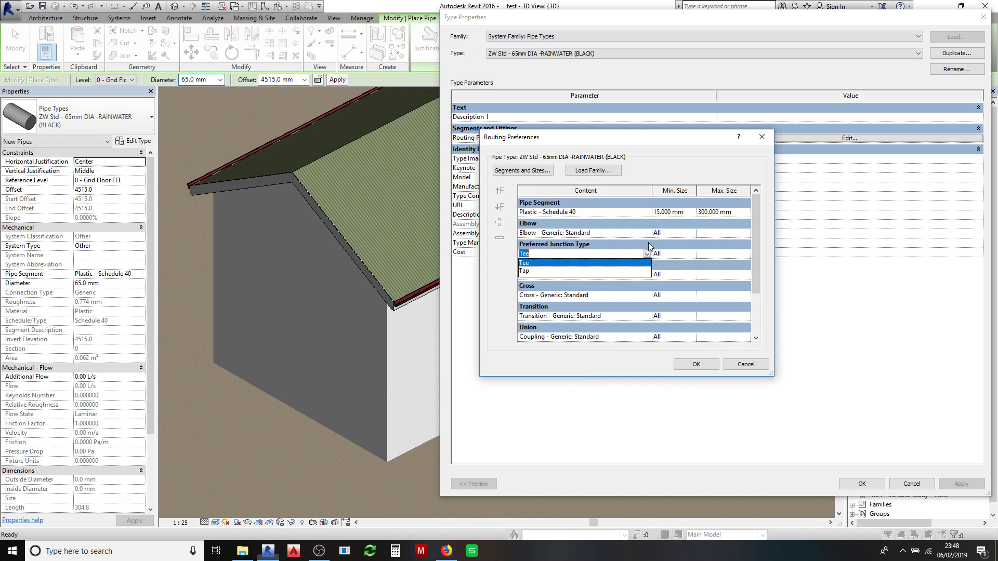
{"action": "left_click", "coordinate": [543, 265]}
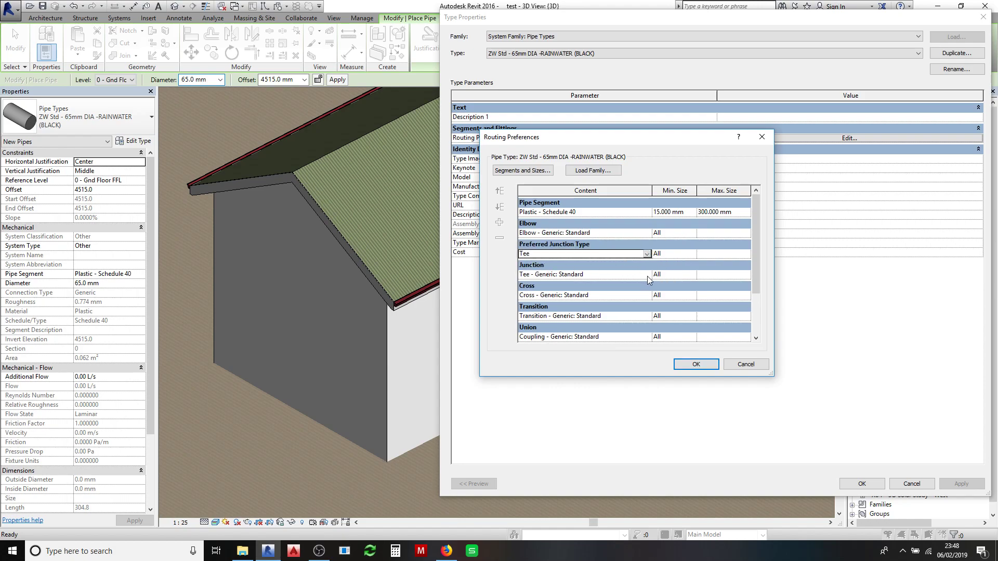
{"action": "left_click", "coordinate": [648, 275]}
{"action": "left_click", "coordinate": [536, 307]}
Step: Set the minimum size to All for the elbow, junction, cross and transition fittings, and apply the pipe type's settings
{"action": "scroll", "coordinate": [576, 241], "scroll_direction": "down", "scroll_amount": 3}
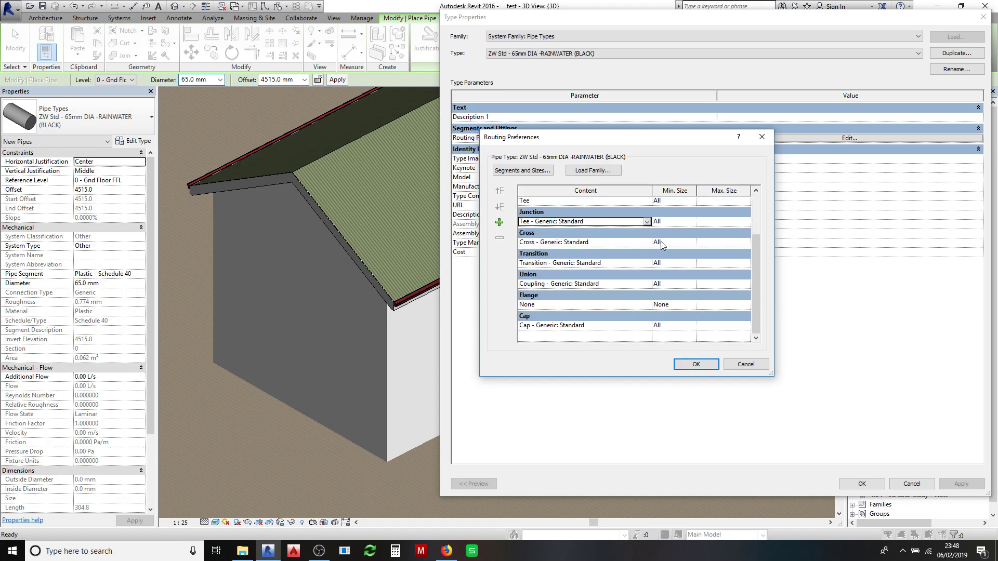
{"action": "scroll", "coordinate": [662, 248], "scroll_direction": "up", "scroll_amount": 3}
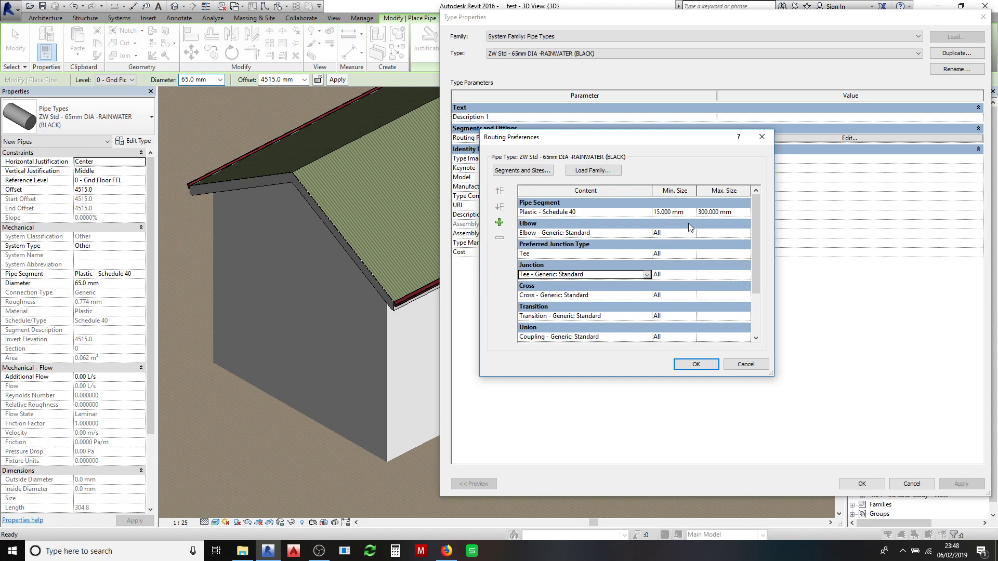
{"action": "left_click", "coordinate": [692, 232]}
{"action": "left_click", "coordinate": [692, 233]}
{"action": "left_click", "coordinate": [665, 253]}
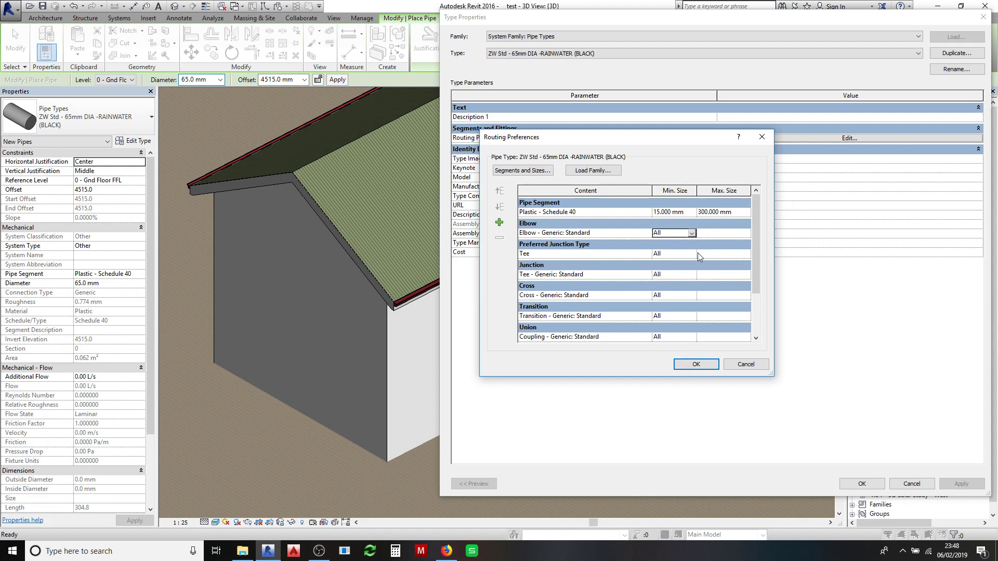
{"action": "left_click", "coordinate": [692, 275]}
{"action": "left_click", "coordinate": [692, 275]}
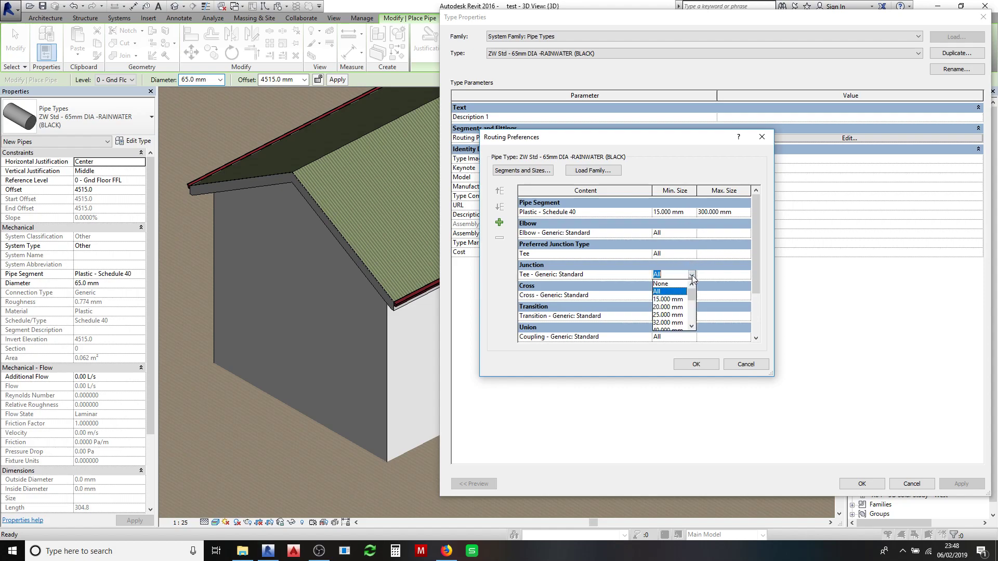
{"action": "left_click", "coordinate": [661, 291]}
{"action": "left_click", "coordinate": [694, 295]}
{"action": "left_click", "coordinate": [691, 295]}
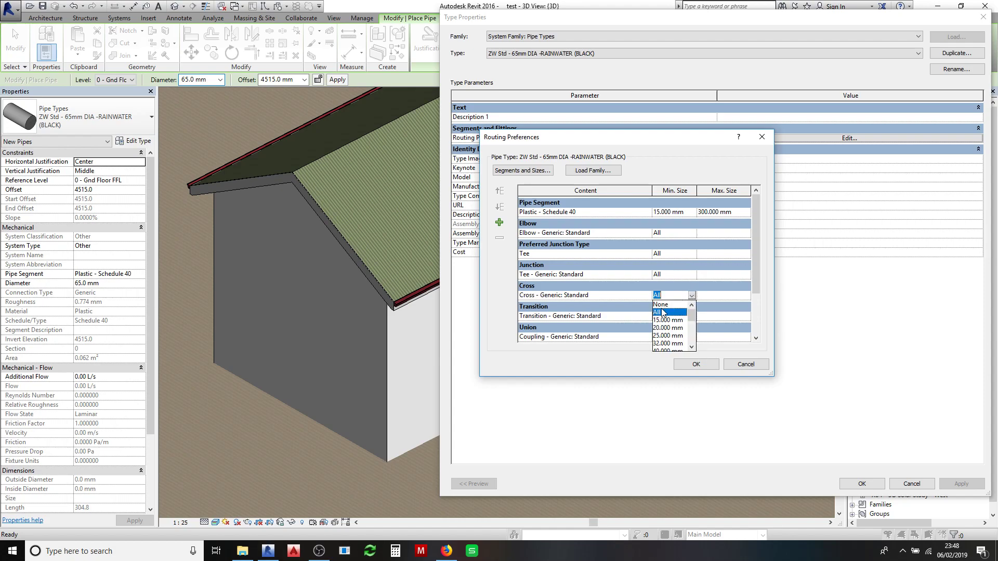
{"action": "left_click", "coordinate": [660, 313]}
{"action": "left_click", "coordinate": [691, 316]}
{"action": "left_click", "coordinate": [691, 316]}
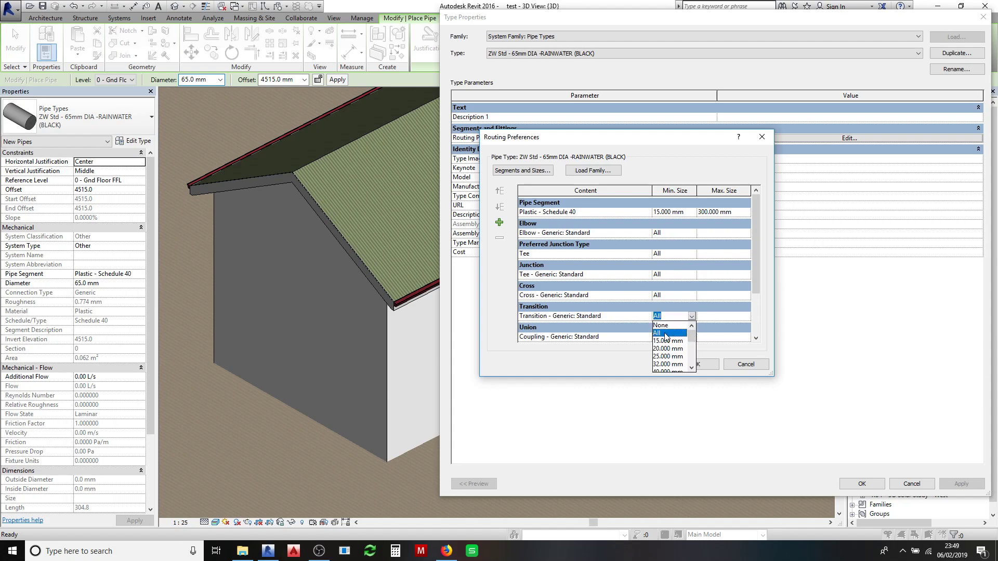
{"action": "left_click", "coordinate": [679, 332]}
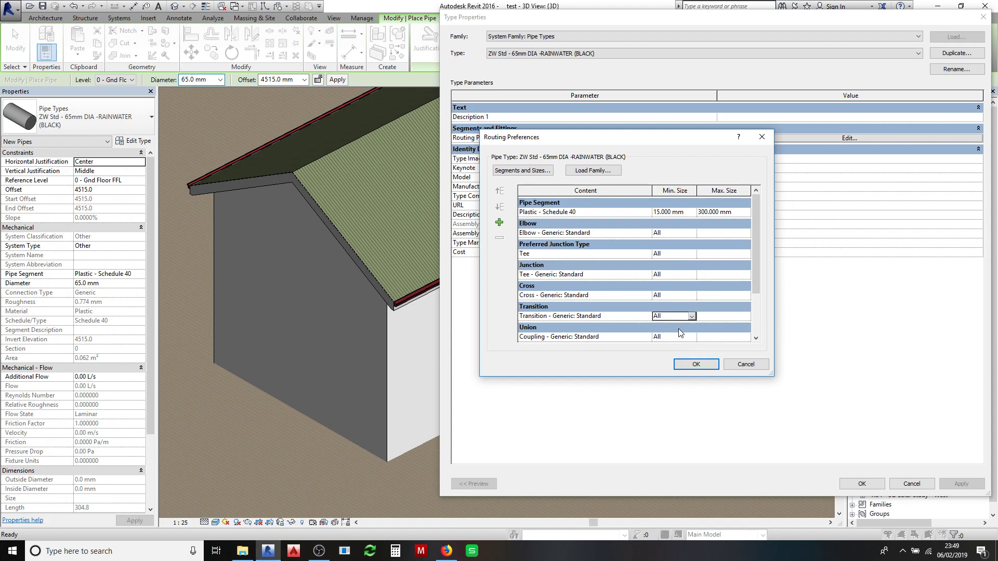
{"action": "left_click", "coordinate": [682, 365]}
{"action": "left_click", "coordinate": [958, 485]}
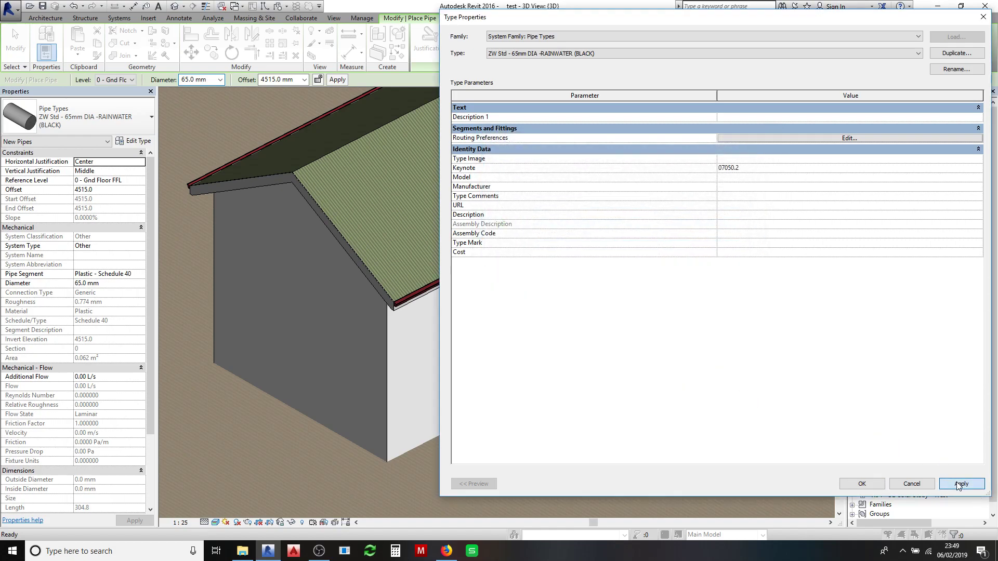
{"action": "left_click", "coordinate": [861, 484]}
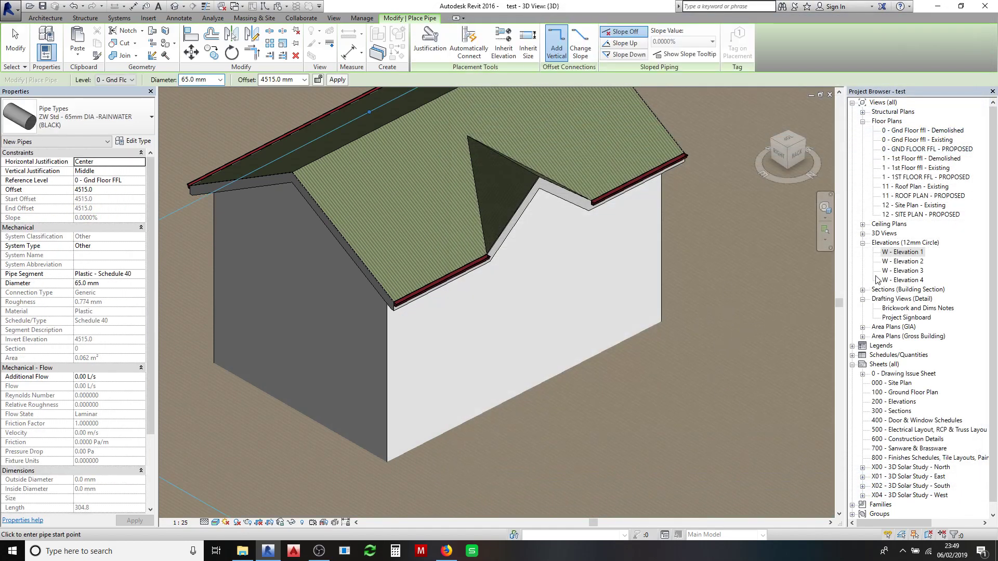
Step: In W - Elevation 1, draw the downpipe's short vertical drop from the gutter's underside and an angled run to the wall, about 80° from vertical
{"action": "double_click", "coordinate": [893, 255]}
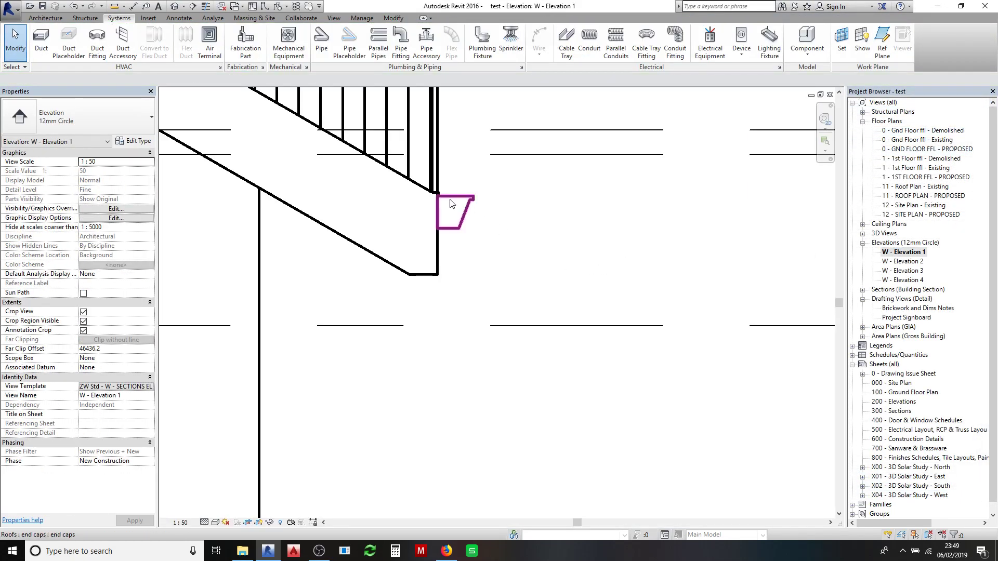
{"action": "scroll", "coordinate": [441, 207], "scroll_direction": "down", "scroll_amount": 2}
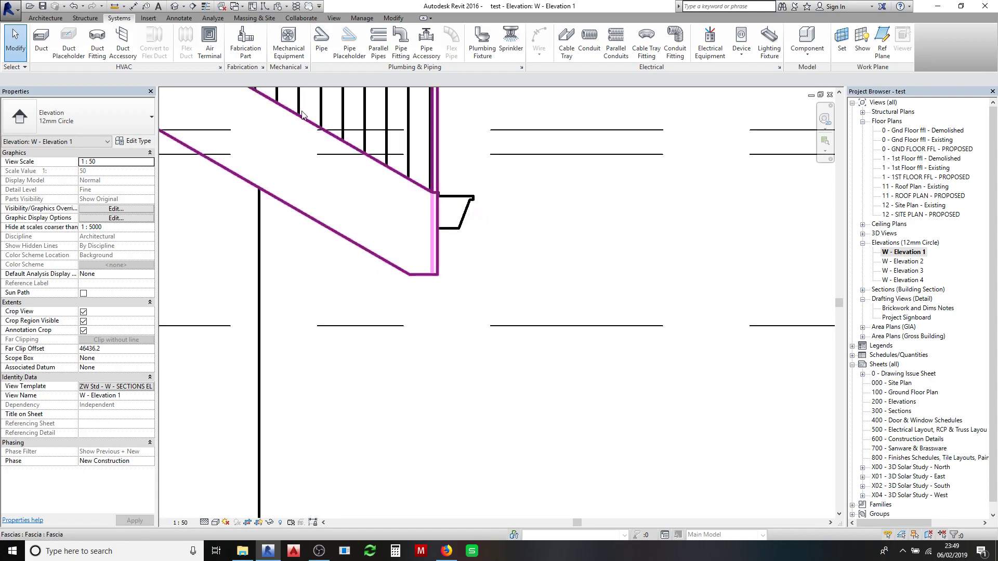
{"action": "left_click", "coordinate": [321, 49]}
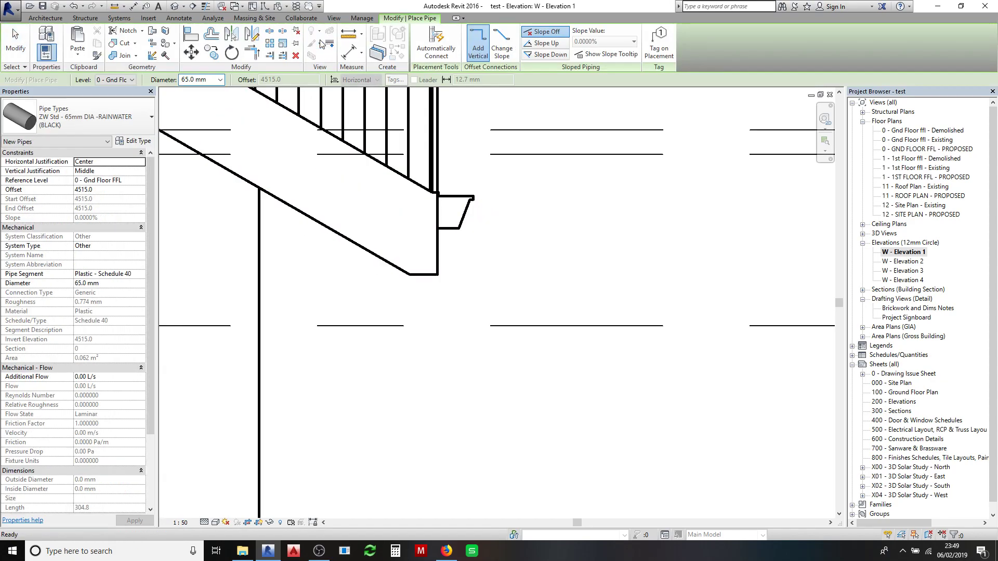
{"action": "scroll", "coordinate": [447, 225], "scroll_direction": "up", "scroll_amount": 5}
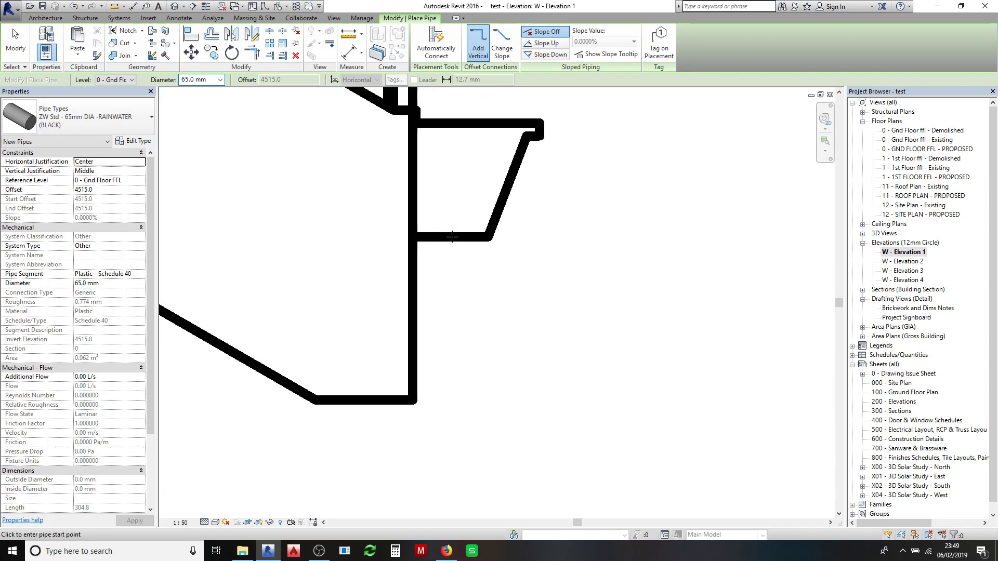
{"action": "scroll", "coordinate": [452, 237], "scroll_direction": "down", "scroll_amount": 5}
{"action": "left_click", "coordinate": [452, 236]}
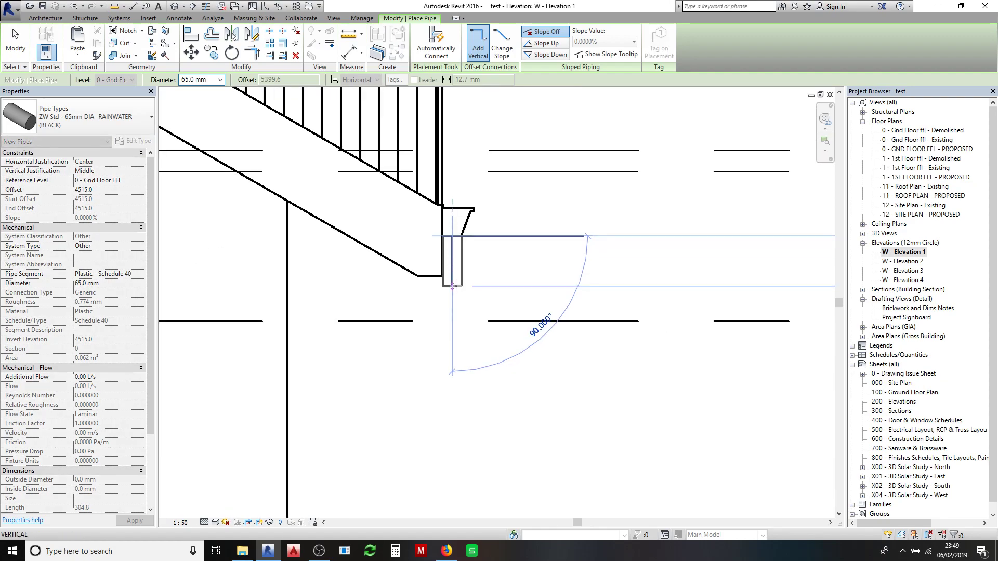
{"action": "left_click", "coordinate": [453, 294]}
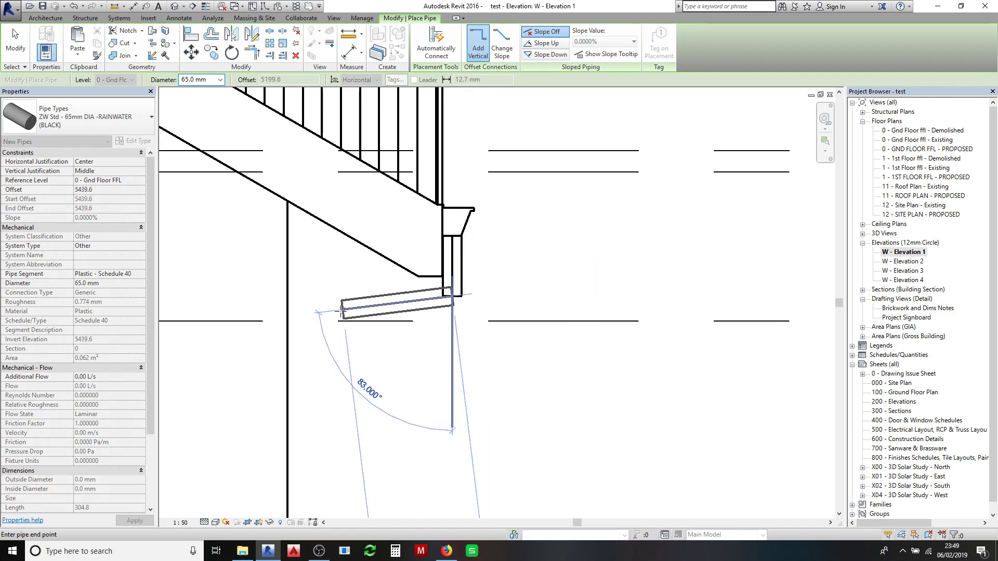
{"action": "left_click", "coordinate": [318, 316]}
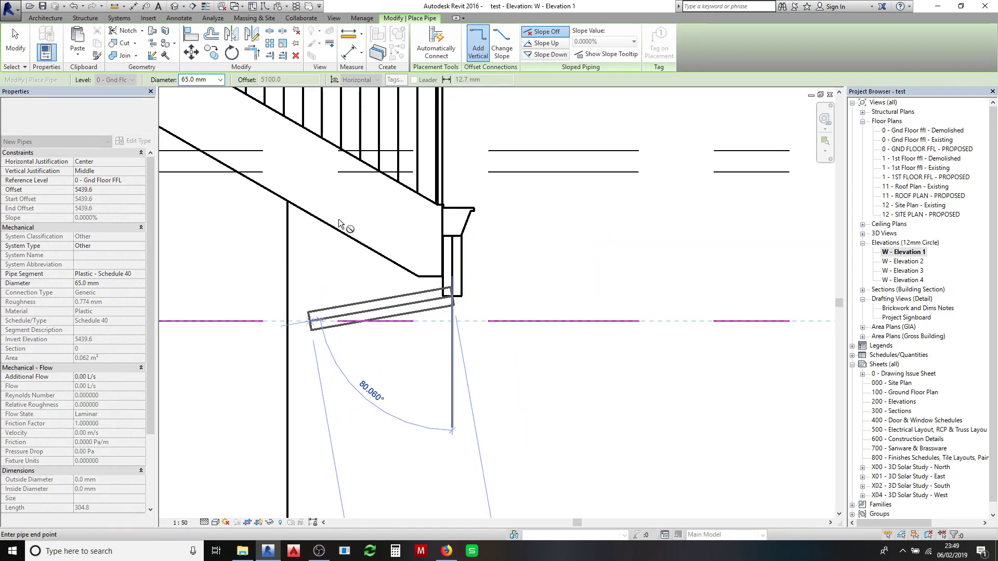
Step: Continue the downpipe down the wall to about 20 mm above the ground floor level and finish it with a short outlet angled outward
{"action": "scroll", "coordinate": [354, 179], "scroll_direction": "down", "scroll_amount": 5}
{"action": "middle_click_drag", "start_coordinate": [366, 367], "coordinate": [368, 312]}
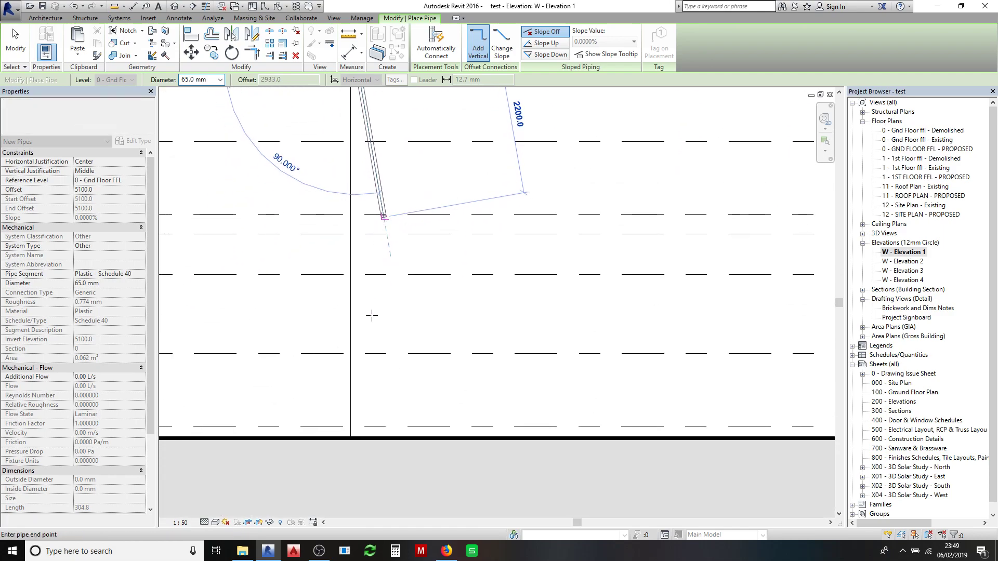
{"action": "scroll", "coordinate": [353, 428], "scroll_direction": "up", "scroll_amount": 4}
{"action": "left_click", "coordinate": [353, 422]}
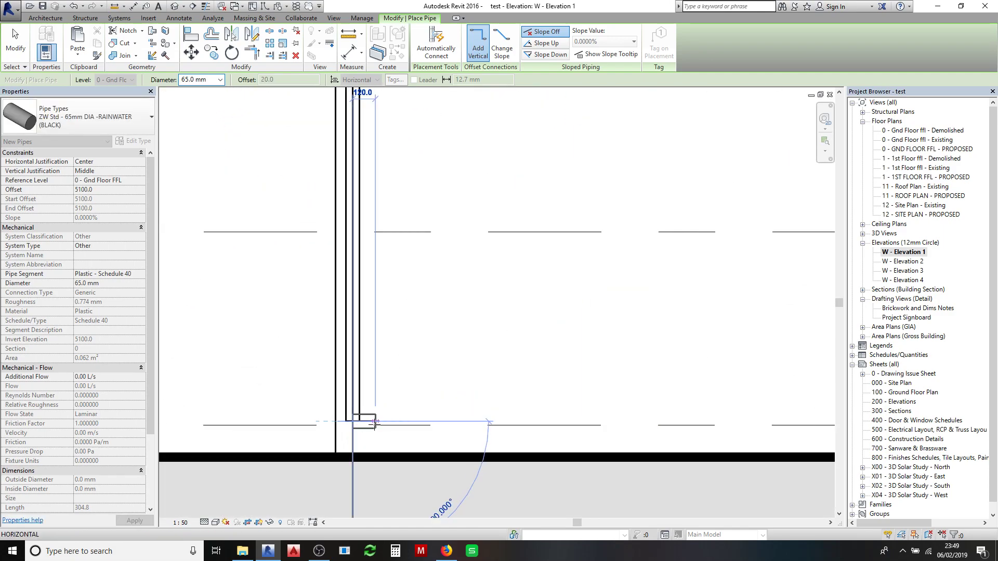
{"action": "scroll", "coordinate": [380, 424], "scroll_direction": "up", "scroll_amount": 3}
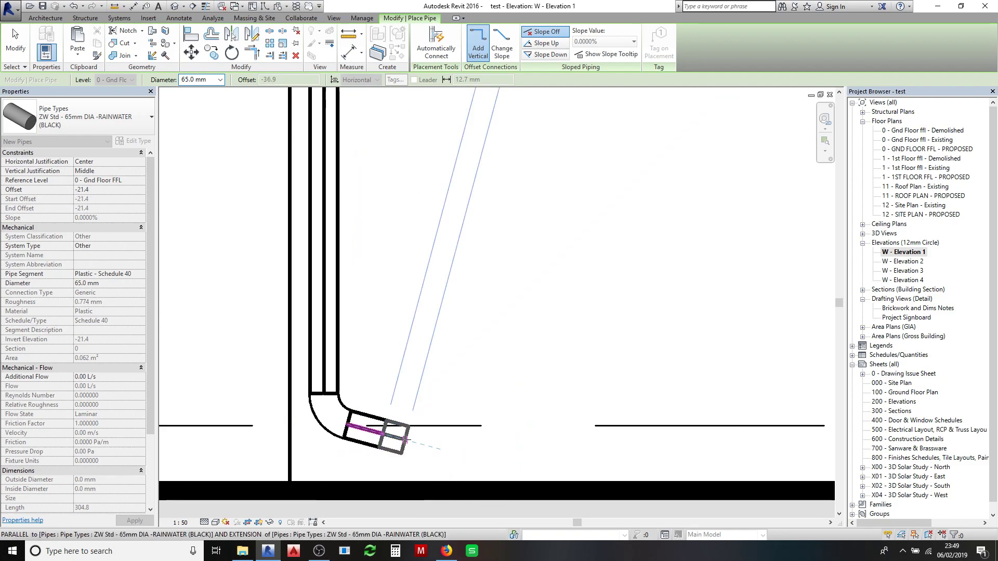
{"action": "left_click", "coordinate": [405, 439]}
{"action": "key", "text": "Escape"}
{"action": "key", "text": "Escape"}
Step: Adjust the angled outlet pipe at the foot of the downpipe to about 51 mm long
{"action": "left_click", "coordinate": [388, 440]}
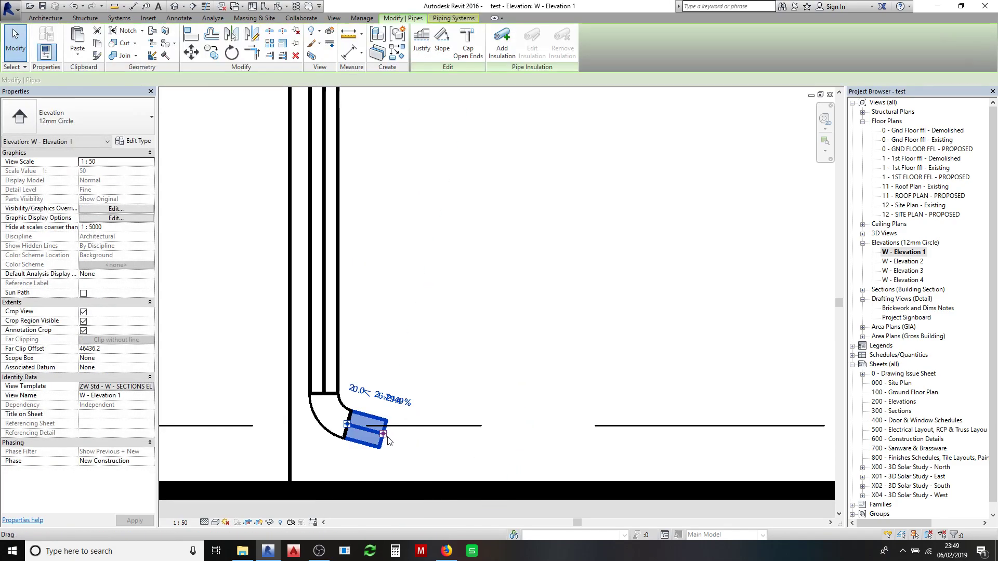
{"action": "left_click_drag", "start_coordinate": [387, 441], "coordinate": [472, 445]}
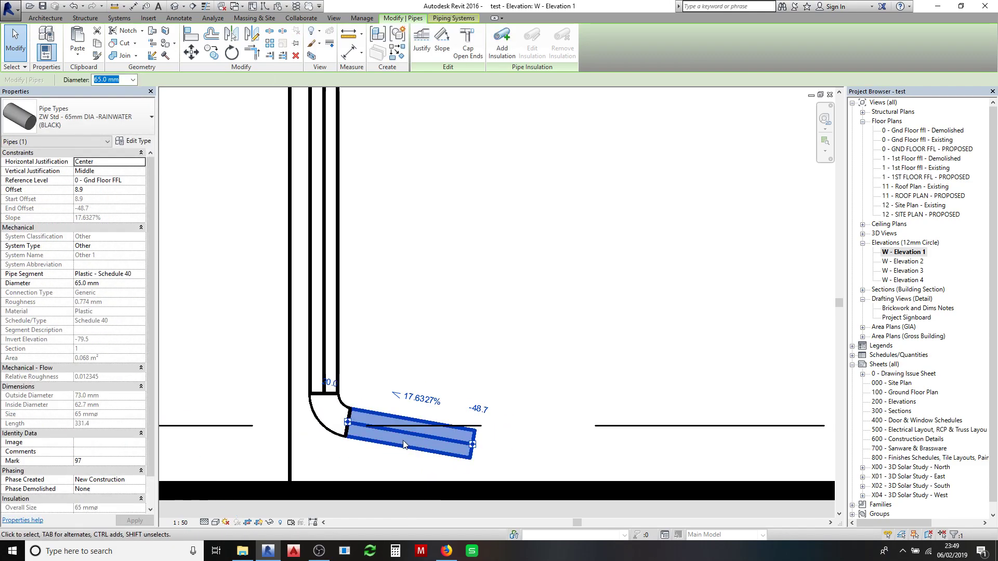
{"action": "scroll", "coordinate": [403, 444], "scroll_direction": "up", "scroll_amount": 1}
{"action": "left_click_drag", "start_coordinate": [379, 429], "coordinate": [355, 420]}
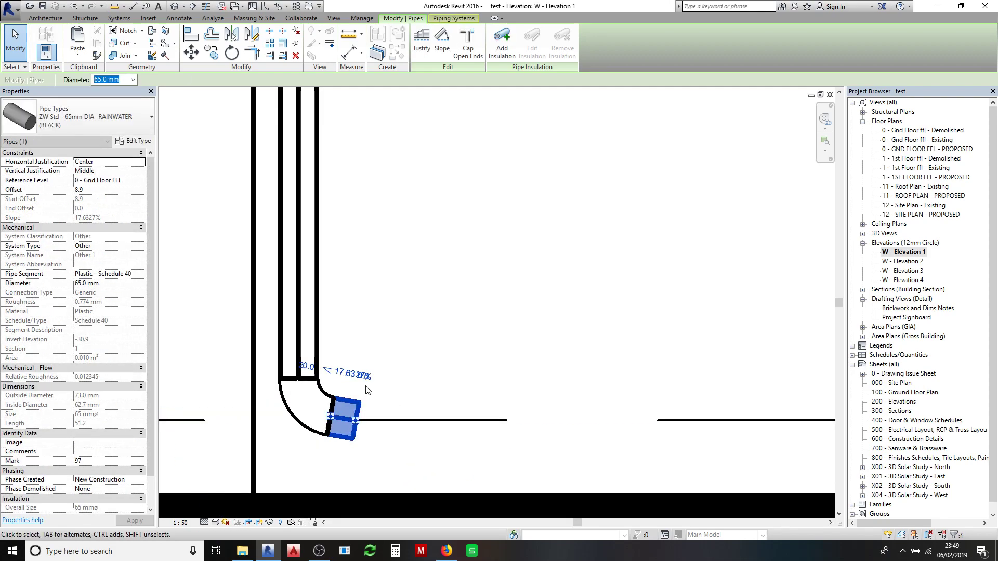
{"action": "left_click", "coordinate": [376, 362]}
{"action": "scroll", "coordinate": [372, 359], "scroll_direction": "down", "scroll_amount": 5}
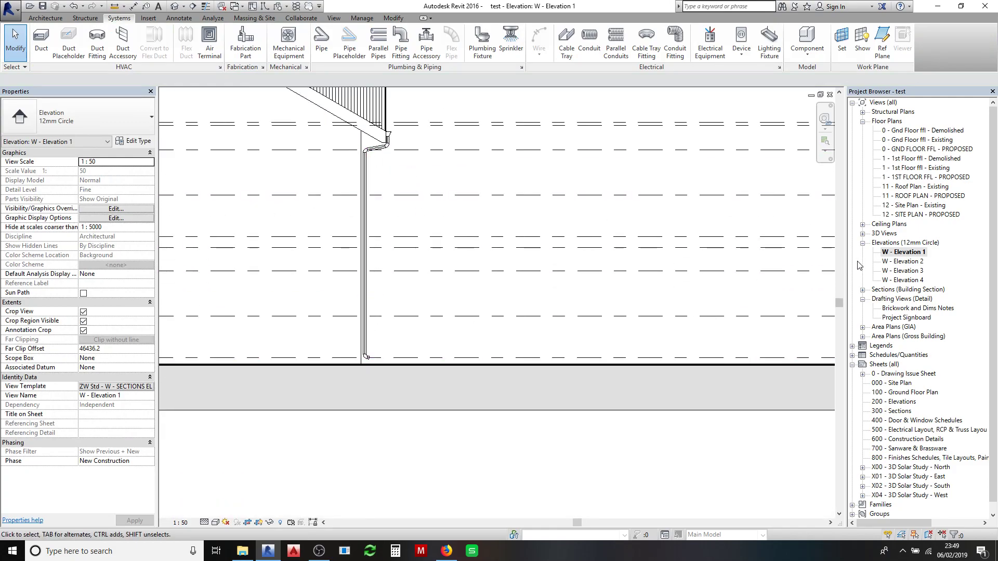
Step: In W - Elevation 2, move the whole downpipe network just inside the house wall's left edge and copy it to the right edge
{"action": "double_click", "coordinate": [896, 263]}
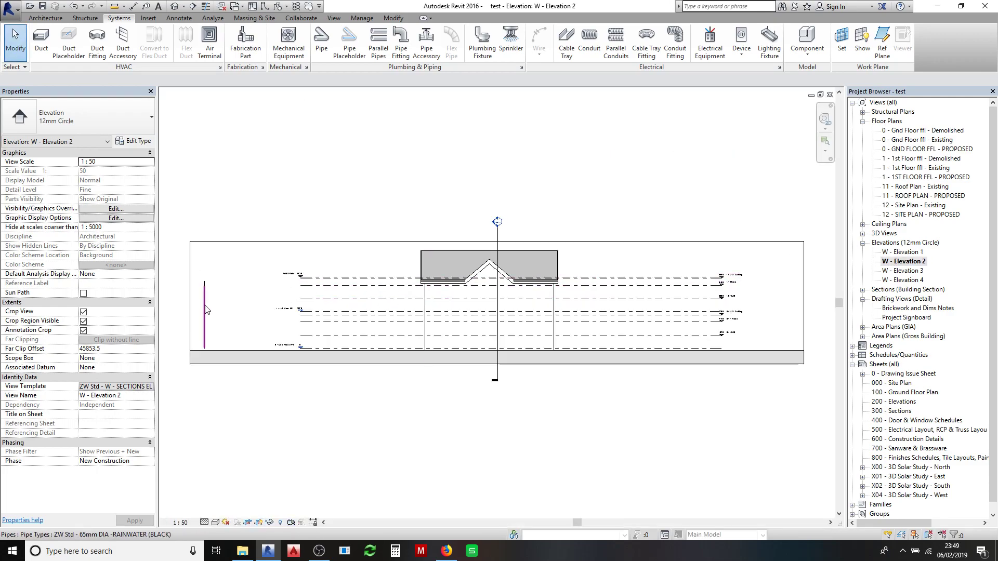
{"action": "key", "text": "Tab"}
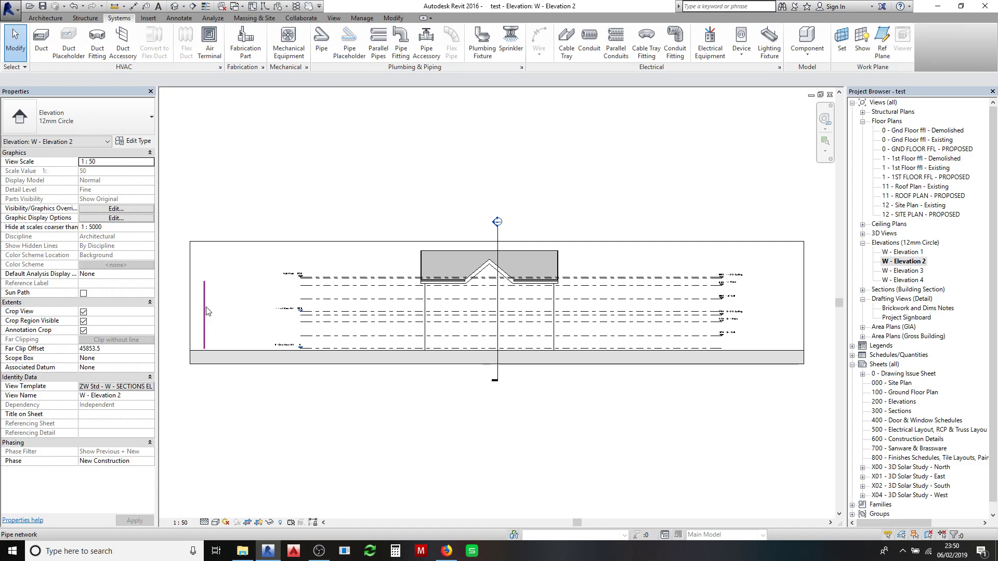
{"action": "scroll", "coordinate": [206, 311], "scroll_direction": "up", "scroll_amount": 2}
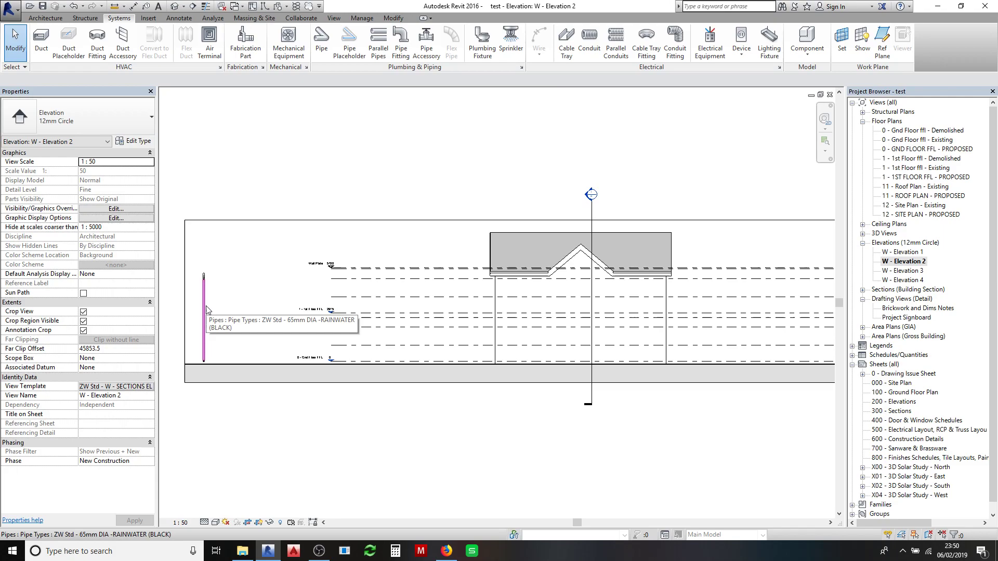
{"action": "key", "text": "Tab"}
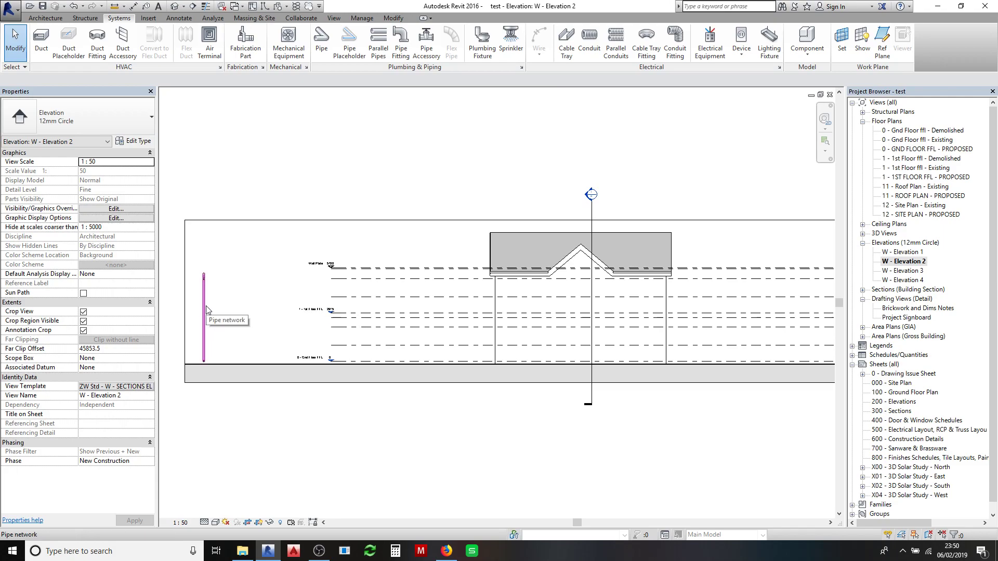
{"action": "left_click", "coordinate": [206, 311]}
{"action": "left_click_drag", "start_coordinate": [205, 311], "coordinate": [501, 309]}
{"action": "scroll", "coordinate": [506, 308], "scroll_direction": "up", "scroll_amount": 3}
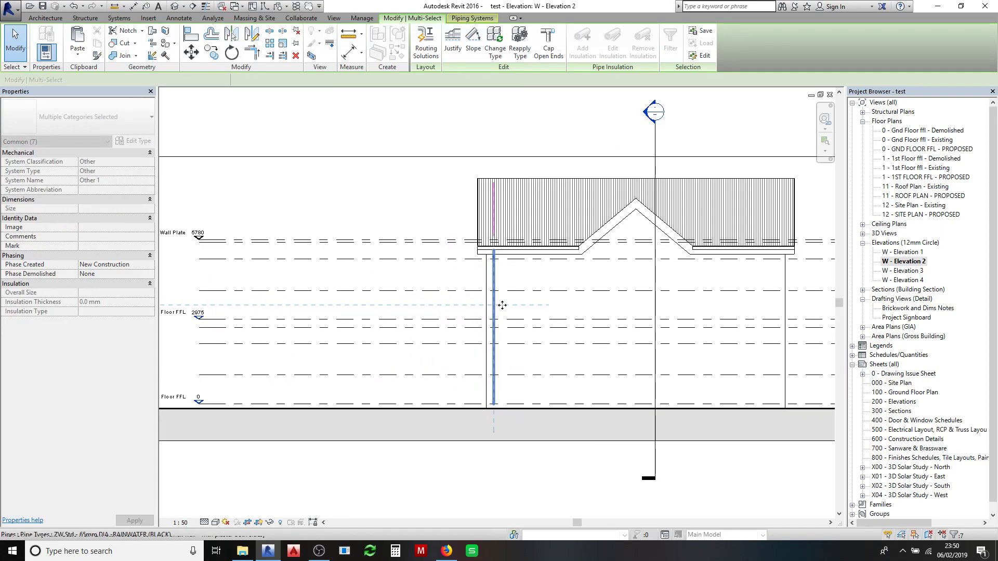
{"action": "middle_click_drag", "start_coordinate": [603, 316], "coordinate": [424, 285]}
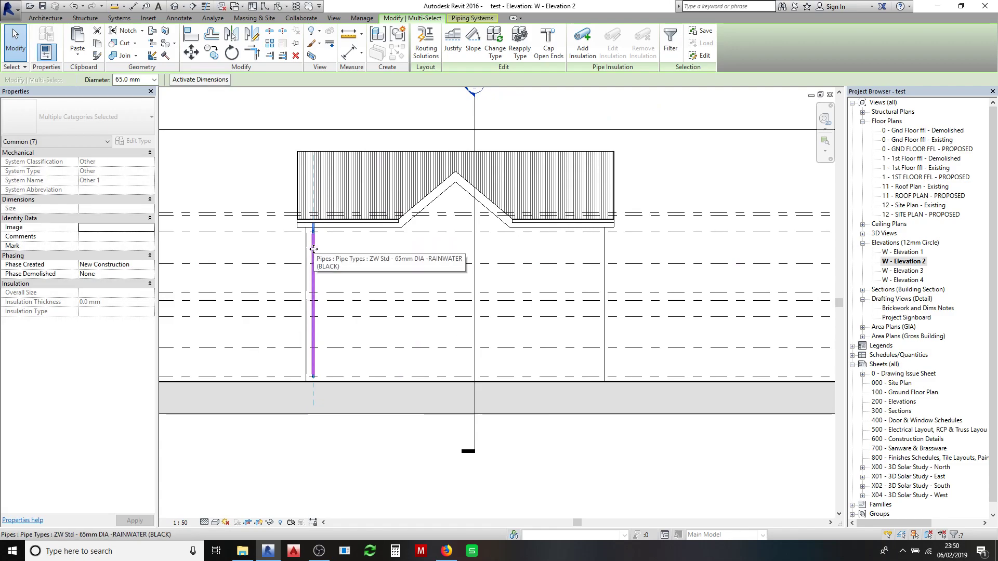
{"action": "left_click_drag", "start_coordinate": [313, 249], "coordinate": [596, 254]}
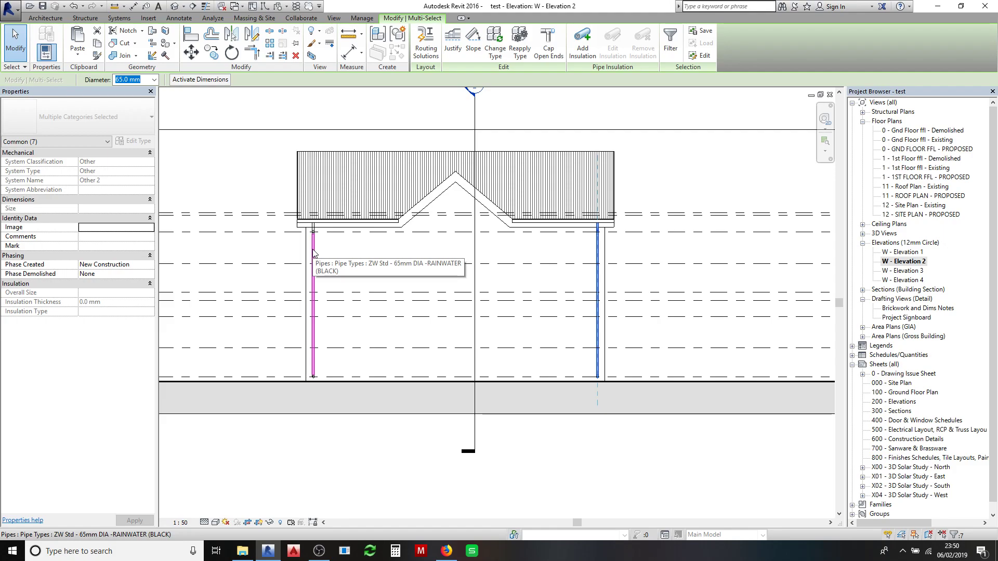
Step: Select both complete downpipe networks and restore that selection in the default 3D view
{"action": "key", "text": "Tab"}
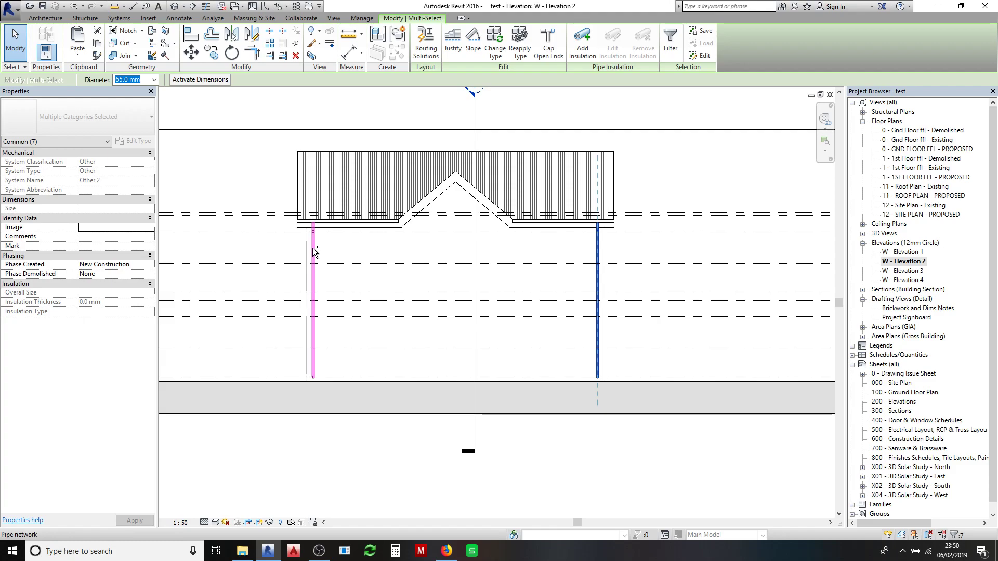
{"action": "left_click", "coordinate": [314, 252], "text": "ctrl"}
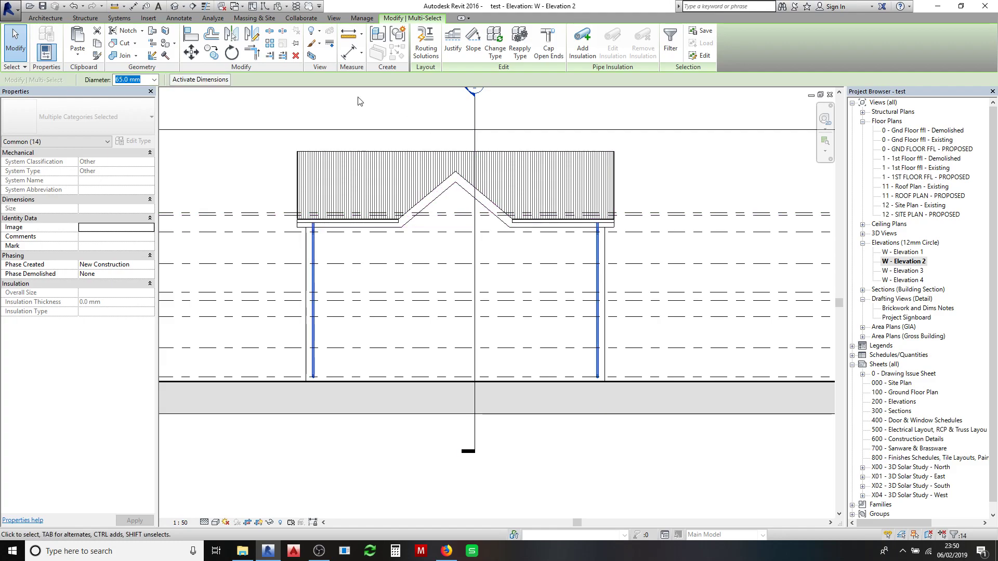
{"action": "left_click", "coordinate": [175, 6]}
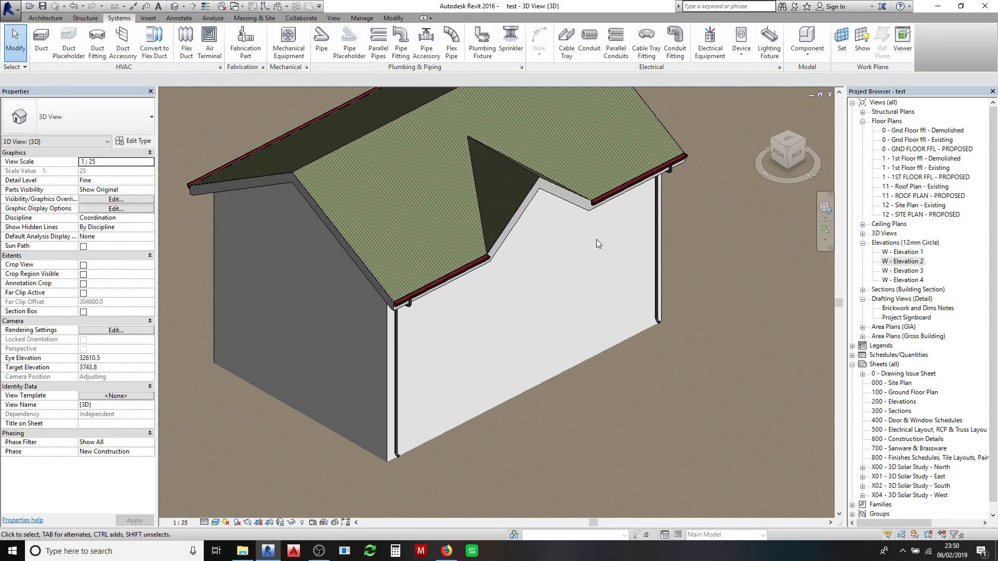
{"action": "right_click", "coordinate": [708, 237]}
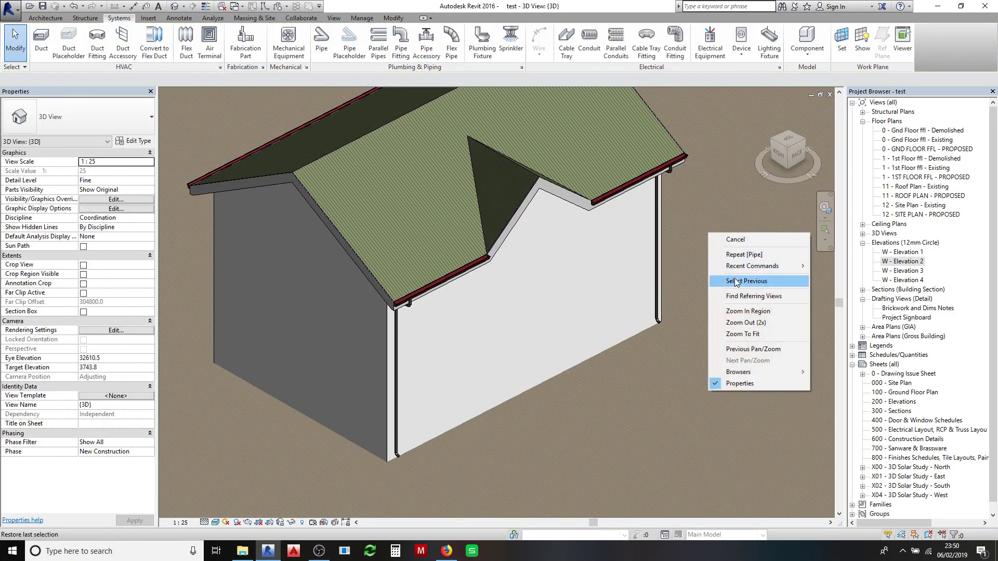
{"action": "left_click", "coordinate": [738, 278]}
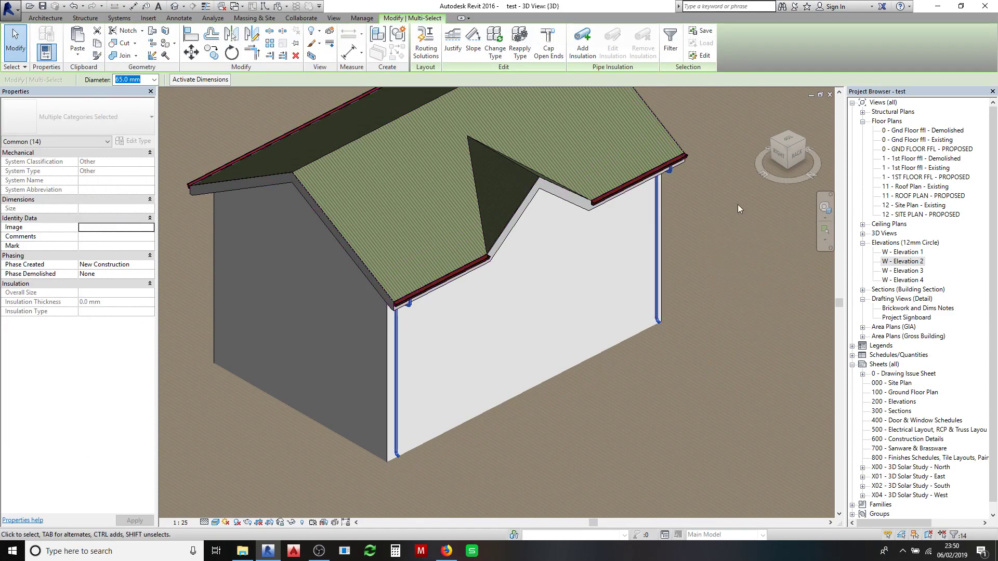
Step: In W - Elevation 1, mirror a copy of both downpipes to the opposite wall about a vertical axis drawn through the roof ridge
{"action": "double_click", "coordinate": [894, 253]}
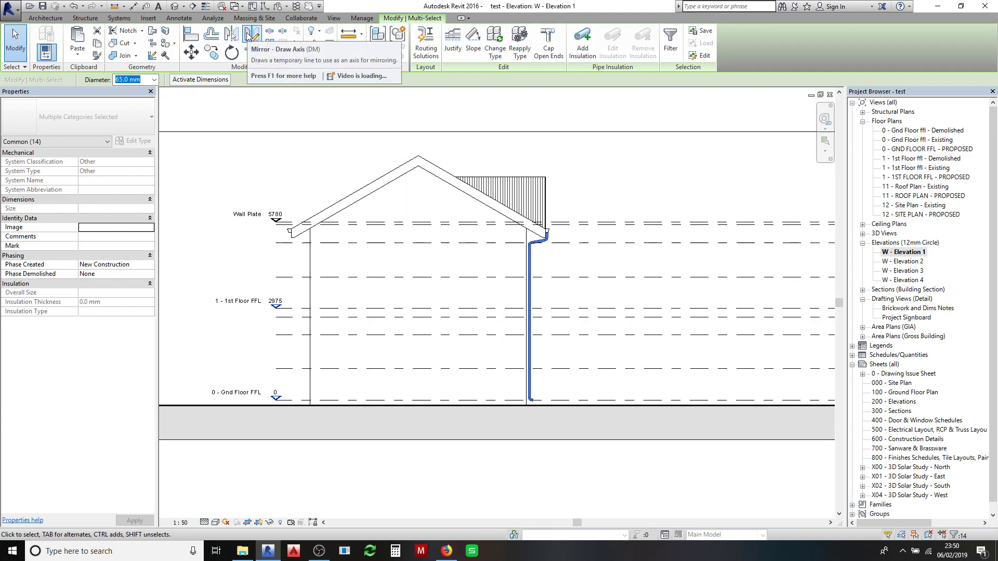
{"action": "left_click", "coordinate": [248, 34]}
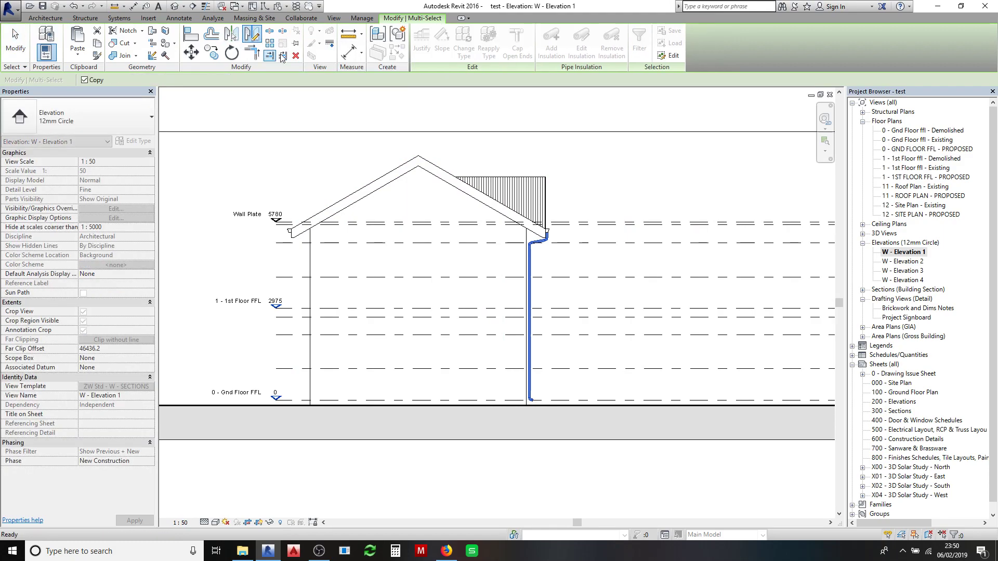
{"action": "left_click", "coordinate": [420, 151]}
{"action": "left_click", "coordinate": [419, 118]}
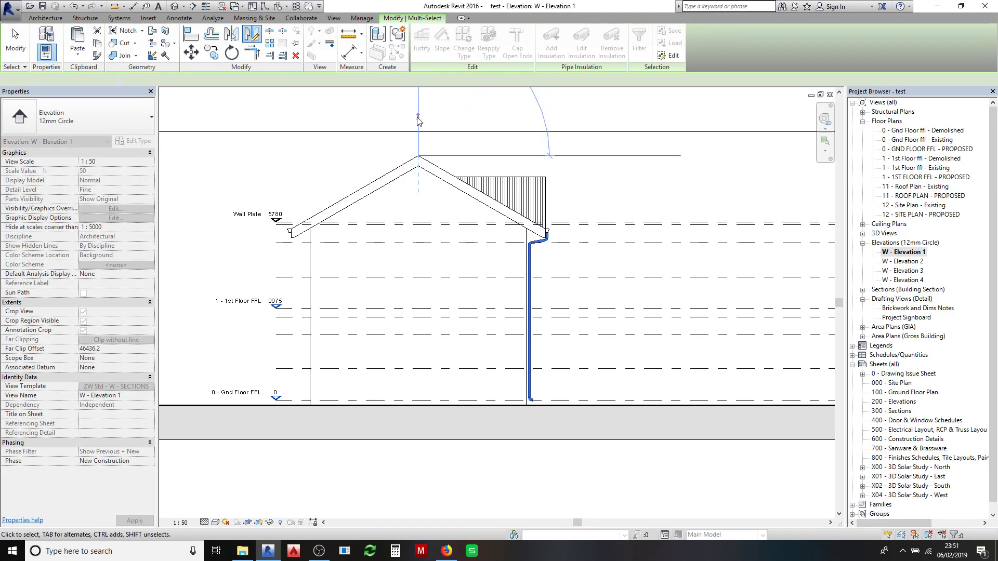
{"action": "key", "text": "Escape"}
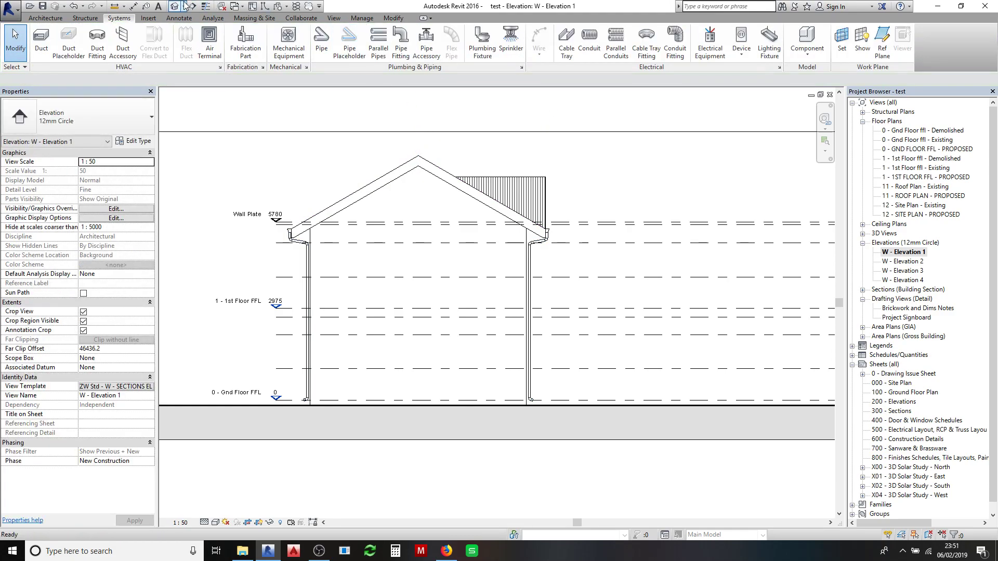
Step: Examine the downpipes on both sides of the house in 3D, and the gutter connection in W - Elevation 1
{"action": "left_click", "coordinate": [176, 6]}
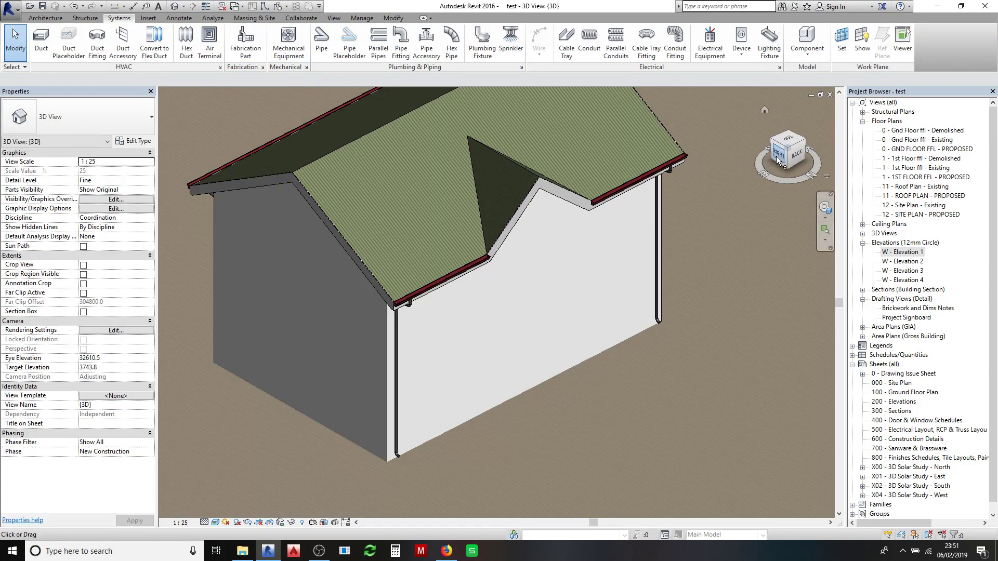
{"action": "left_click", "coordinate": [775, 156]}
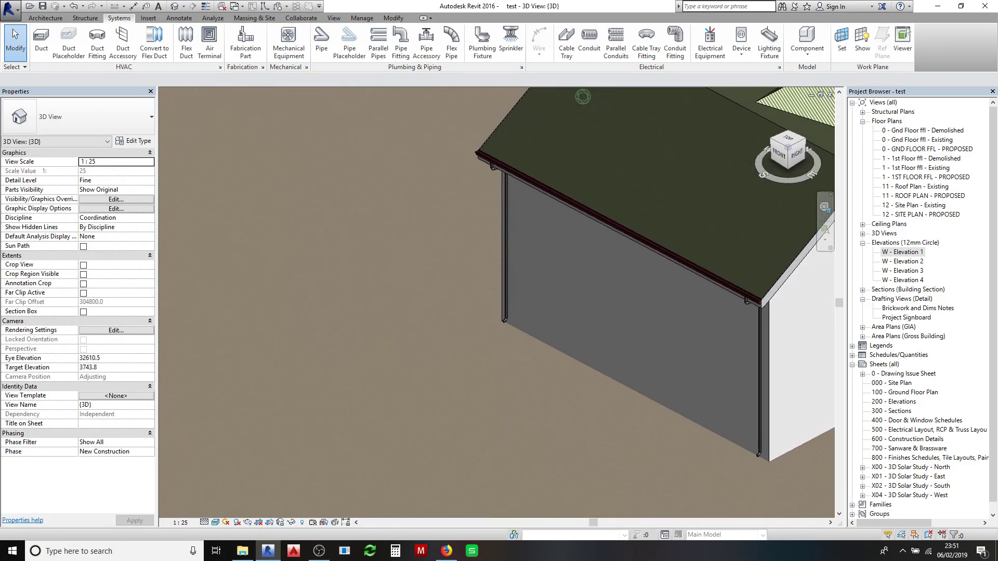
{"action": "left_click", "coordinate": [805, 148]}
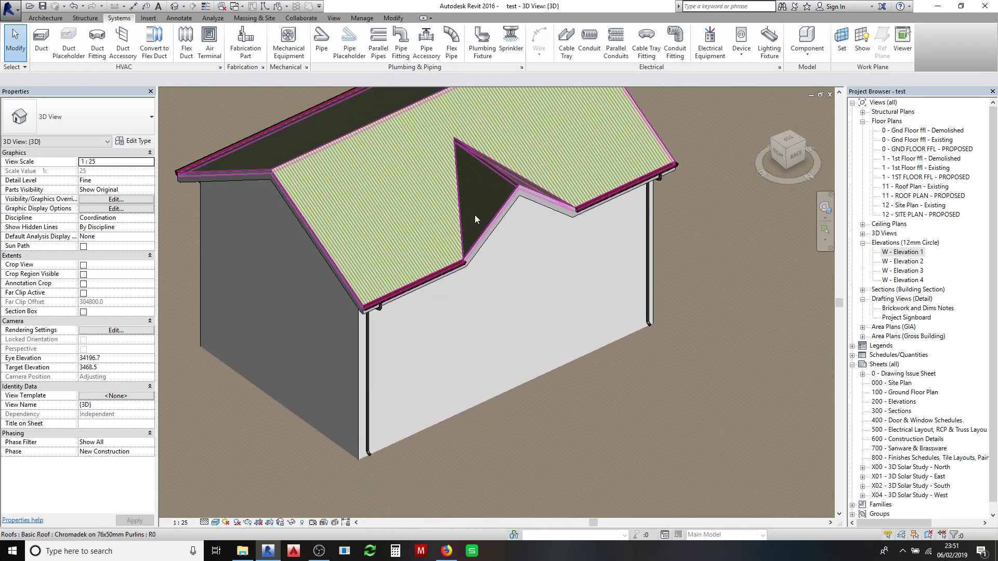
{"action": "scroll", "coordinate": [442, 329], "scroll_direction": "up", "scroll_amount": 2}
{"action": "middle_click_drag", "start_coordinate": [442, 329], "coordinate": [448, 310]}
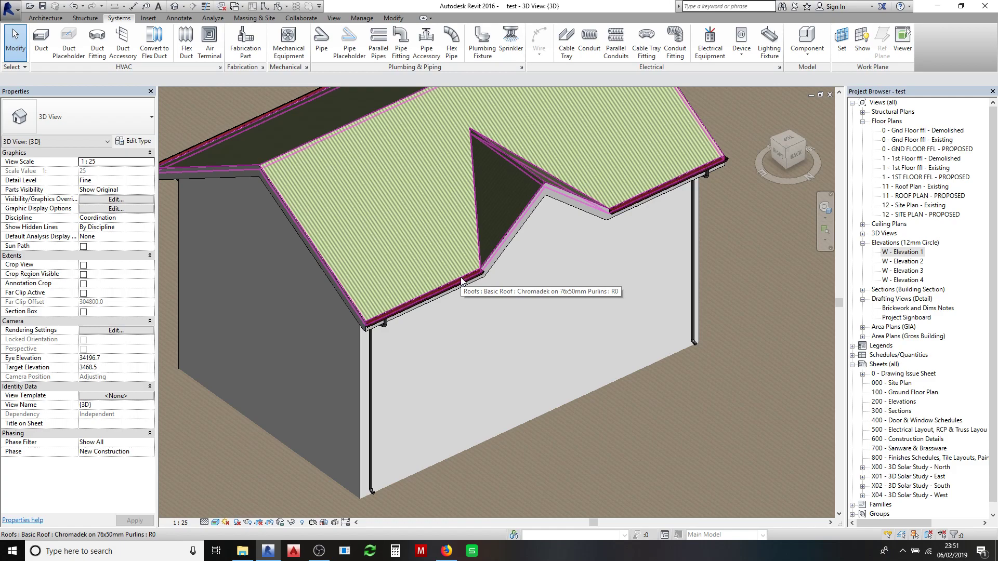
{"action": "double_click", "coordinate": [909, 253]}
{"action": "scroll", "coordinate": [597, 237], "scroll_direction": "up", "scroll_amount": 4}
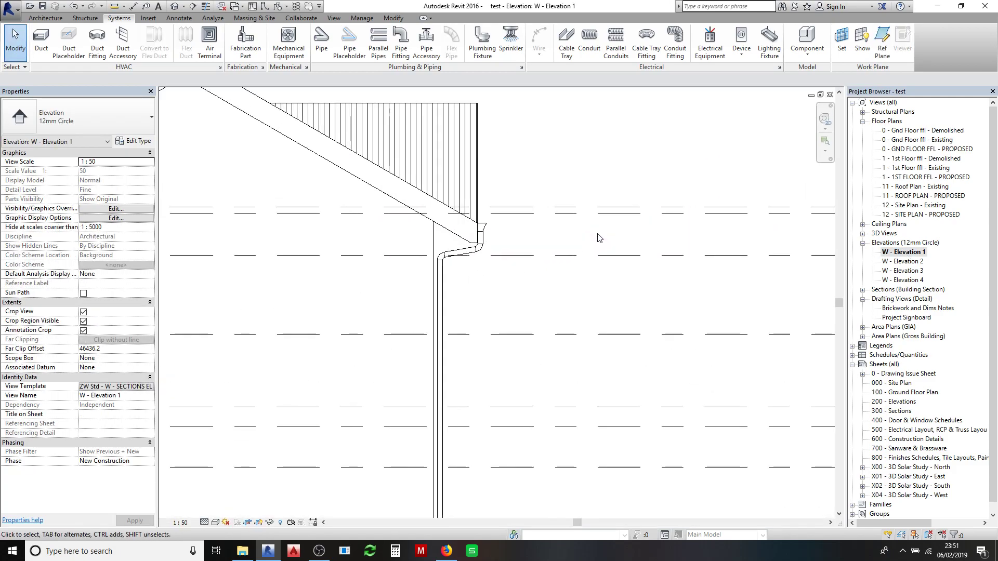
Step: Draw a 65 mm rainwater pipe sample beside the gutter, running vertically down and turning 90° into a short horizontal run
{"action": "left_click", "coordinate": [321, 41]}
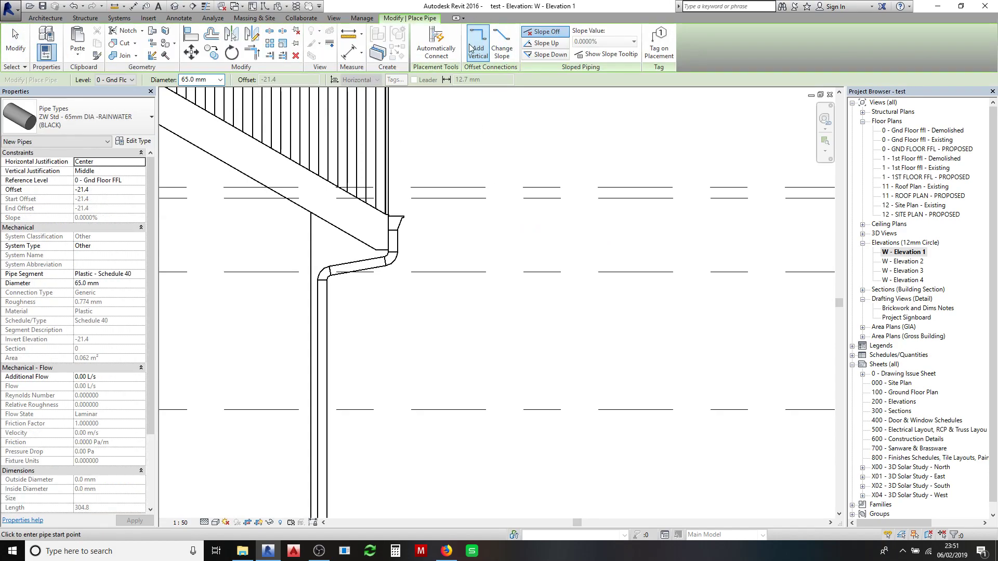
{"action": "left_click", "coordinate": [471, 231]}
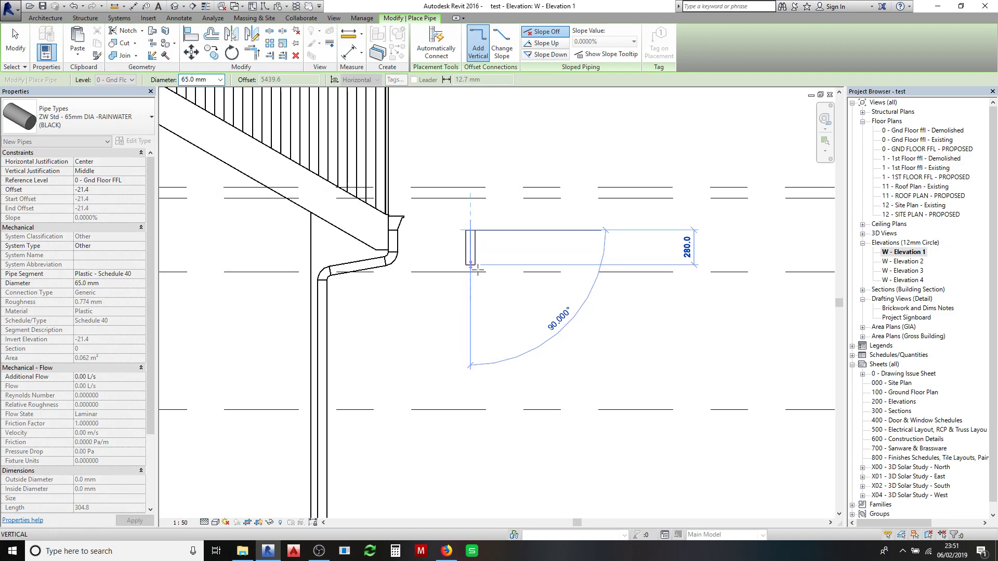
{"action": "left_click", "coordinate": [470, 334]}
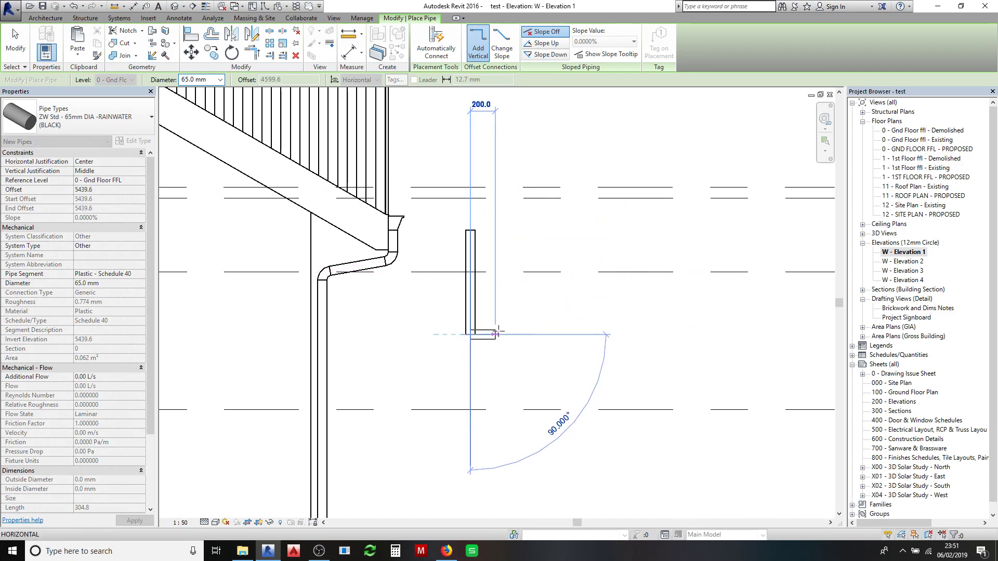
{"action": "left_click", "coordinate": [515, 335]}
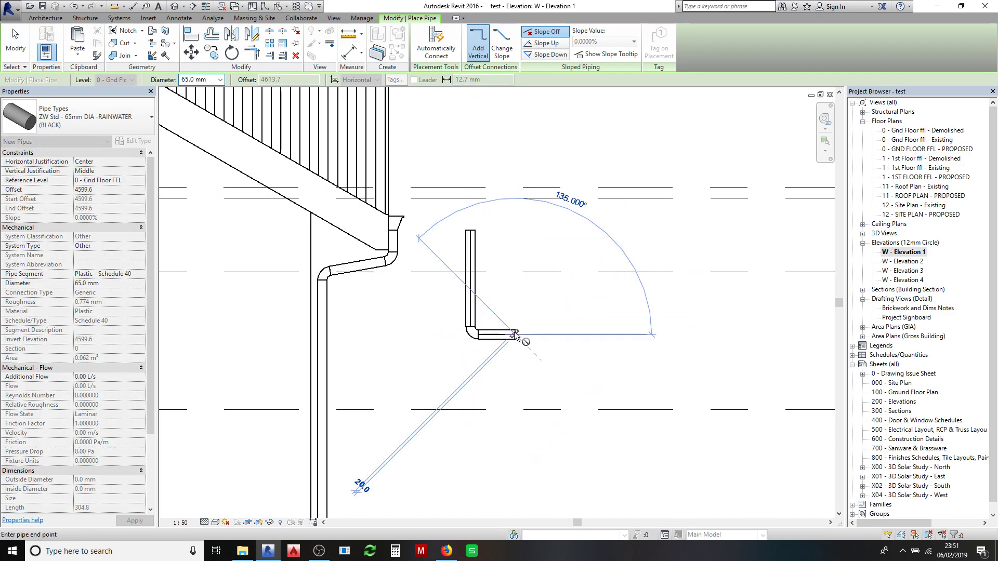
{"action": "key", "text": "Escape"}
{"action": "key", "text": "Escape"}
Step: Tilt the free end of the sample's short horizontal pipe slightly upward and delete the sample run
{"action": "scroll", "coordinate": [514, 335], "scroll_direction": "up", "scroll_amount": 3}
{"action": "left_click", "coordinate": [499, 333]}
{"action": "left_click_drag", "start_coordinate": [517, 333], "coordinate": [516, 318]}
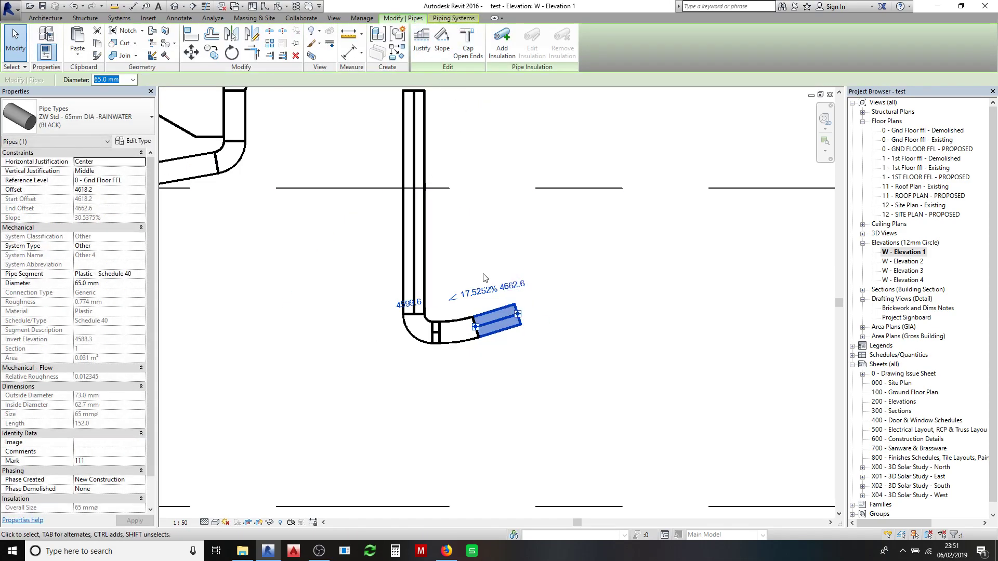
{"action": "scroll", "coordinate": [484, 277], "scroll_direction": "down", "scroll_amount": 3}
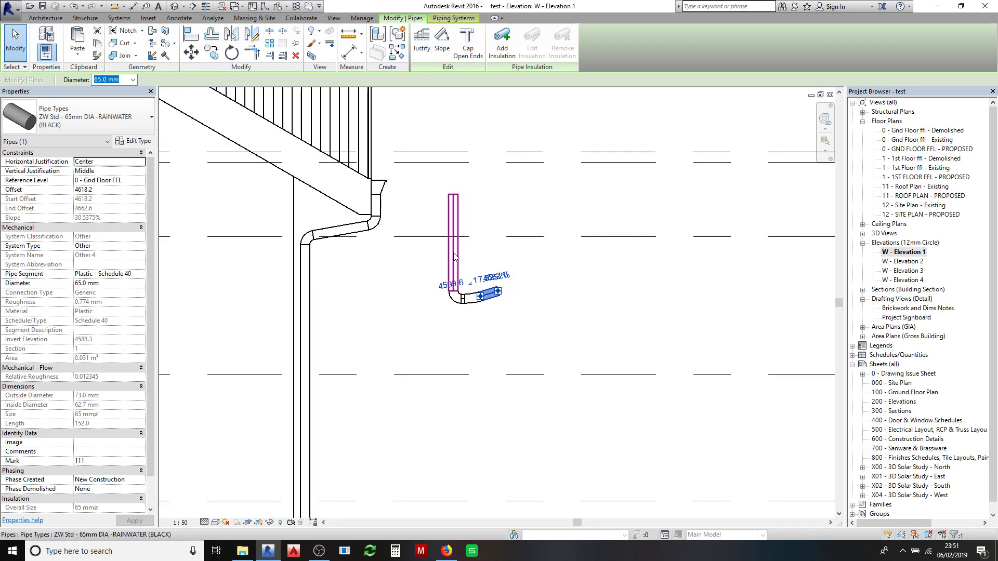
{"action": "key", "text": "Delete"}
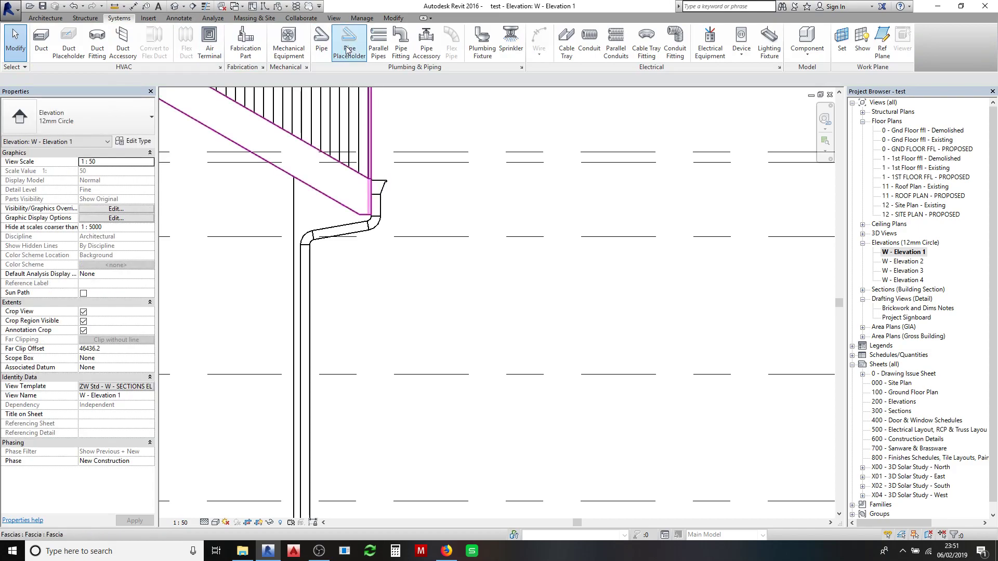
Step: Draw a new 65 mm vertical pipe beside the downpipe with Change Slope active, ending in a short diagonal run sloping down about 45°
{"action": "left_click", "coordinate": [322, 41]}
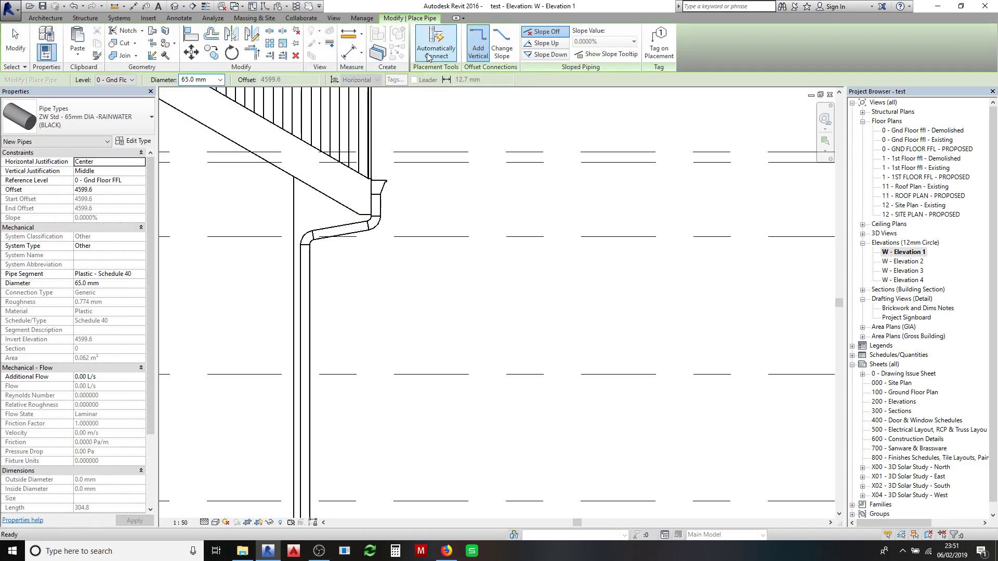
{"action": "left_click", "coordinate": [502, 43]}
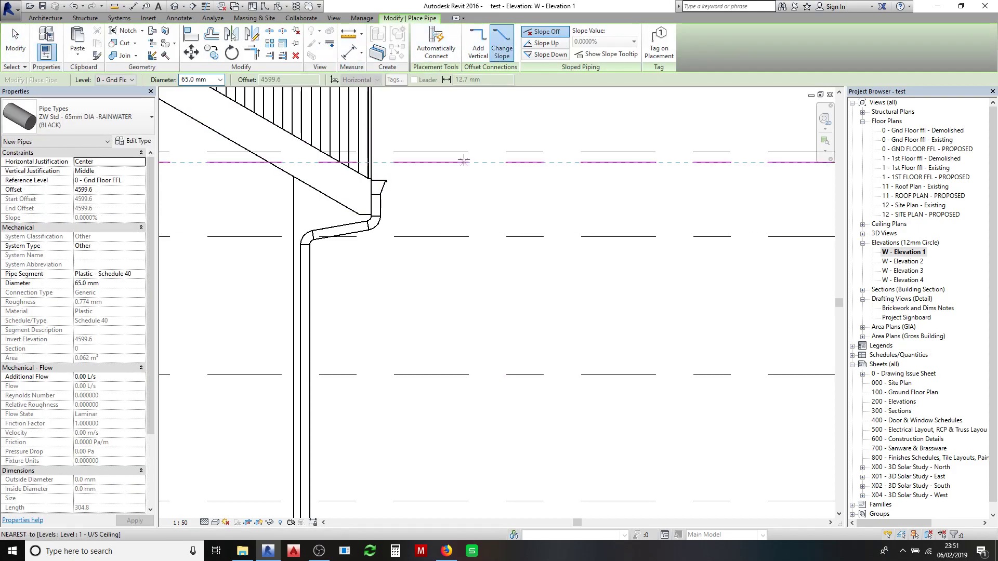
{"action": "left_click", "coordinate": [459, 195]}
{"action": "left_click", "coordinate": [457, 342]}
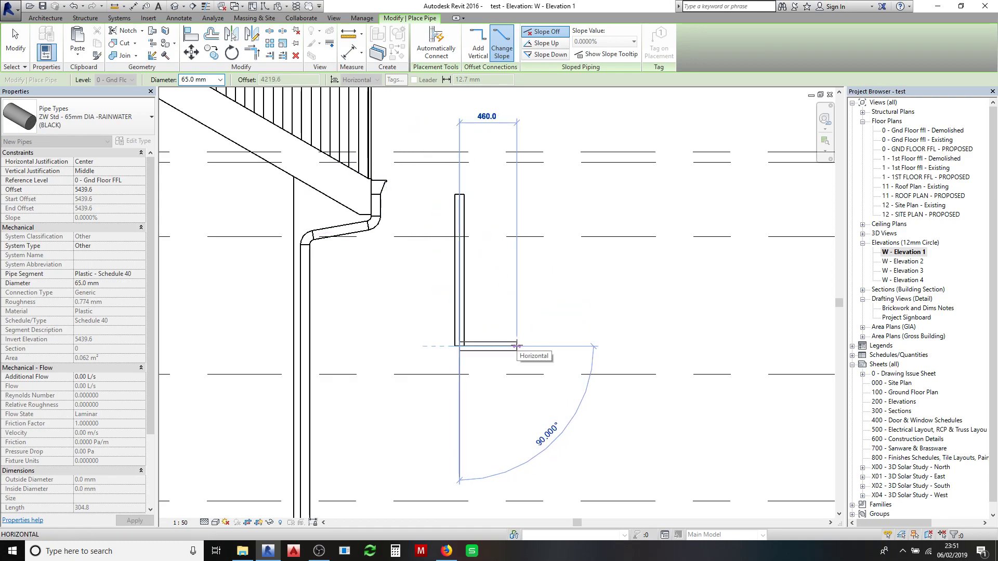
{"action": "left_click", "coordinate": [496, 382]}
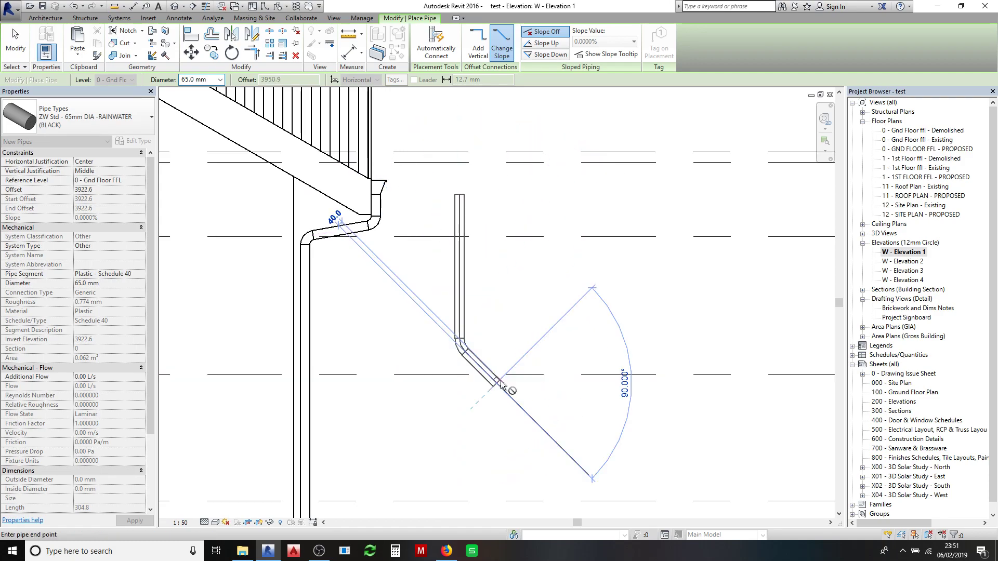
{"action": "key", "text": "Escape"}
{"action": "key", "text": "Escape"}
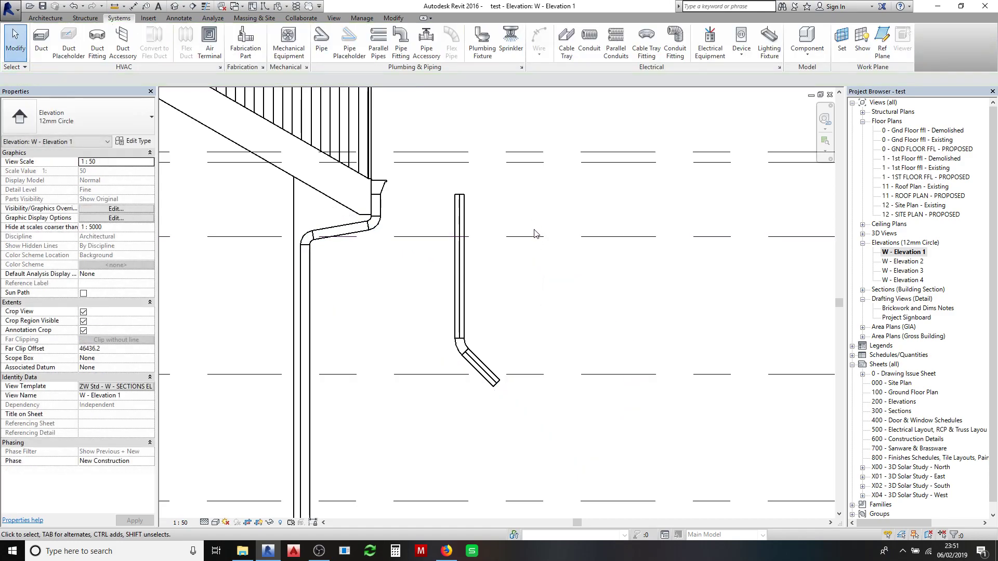
Step: Swing the diagonal pipe's free end upward and examine the elbows formed at the base of the vertical pipe
{"action": "left_click", "coordinate": [494, 379]}
{"action": "left_click_drag", "start_coordinate": [496, 384], "coordinate": [507, 321]}
{"action": "scroll", "coordinate": [500, 329], "scroll_direction": "up", "scroll_amount": 4}
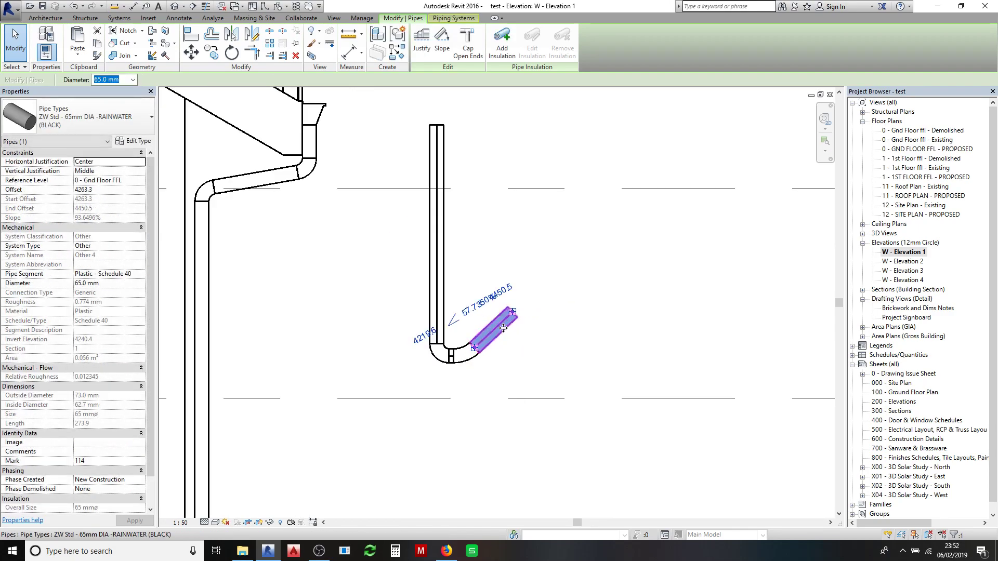
{"action": "scroll", "coordinate": [500, 329], "scroll_direction": "down", "scroll_amount": 3}
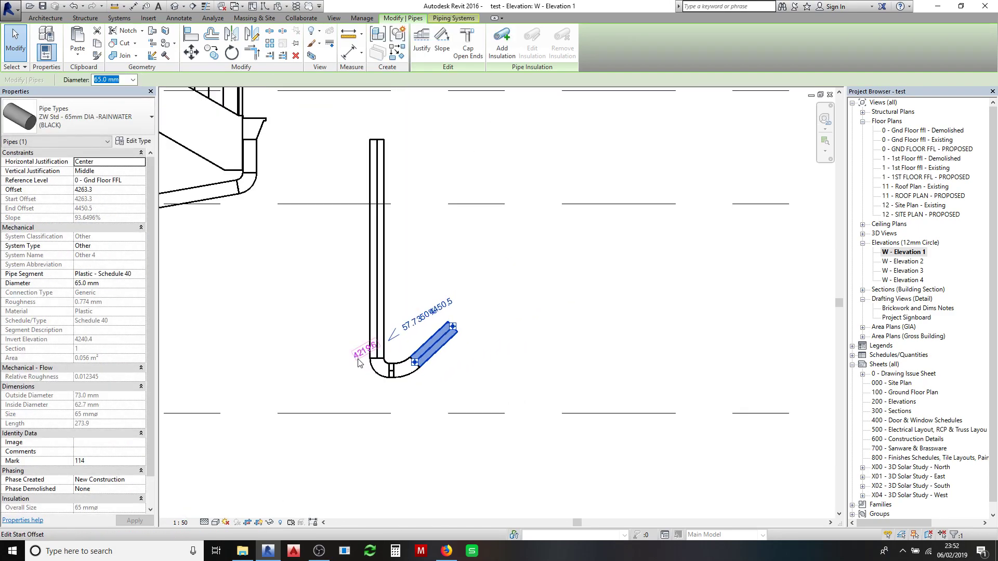
{"action": "scroll", "coordinate": [467, 343], "scroll_direction": "up", "scroll_amount": 3}
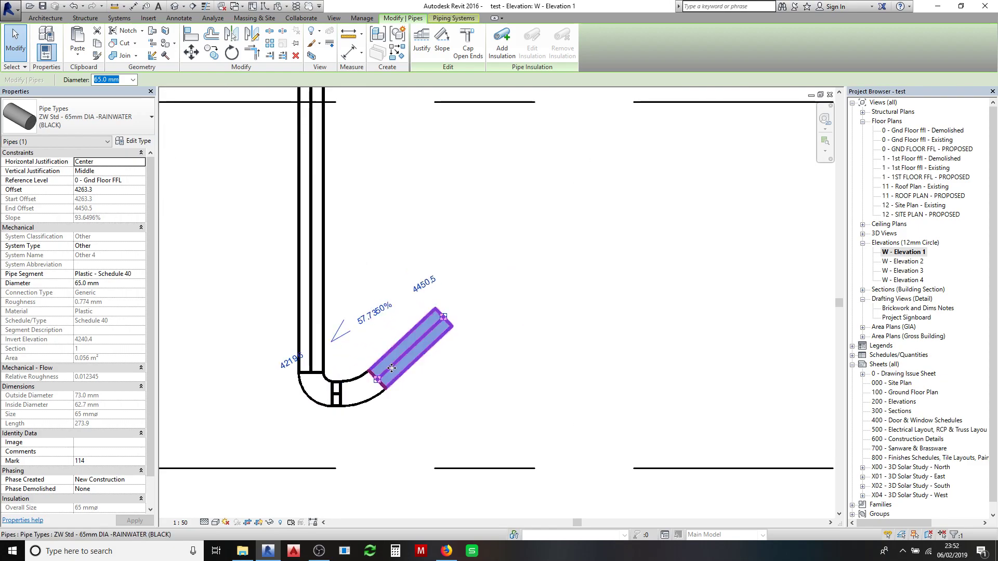
{"action": "scroll", "coordinate": [364, 398], "scroll_direction": "up", "scroll_amount": 2}
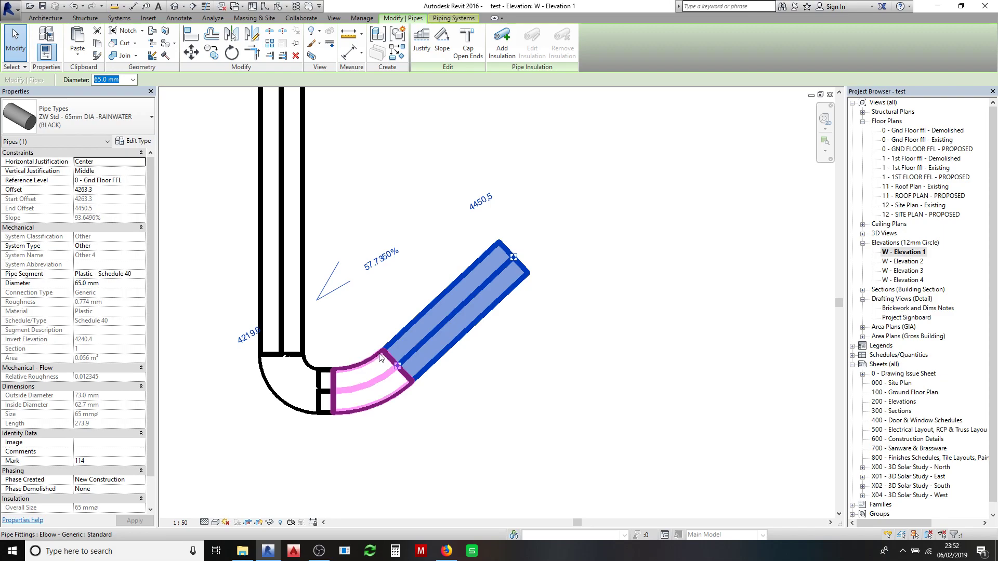
{"action": "scroll", "coordinate": [486, 349], "scroll_direction": "down", "scroll_amount": 5}
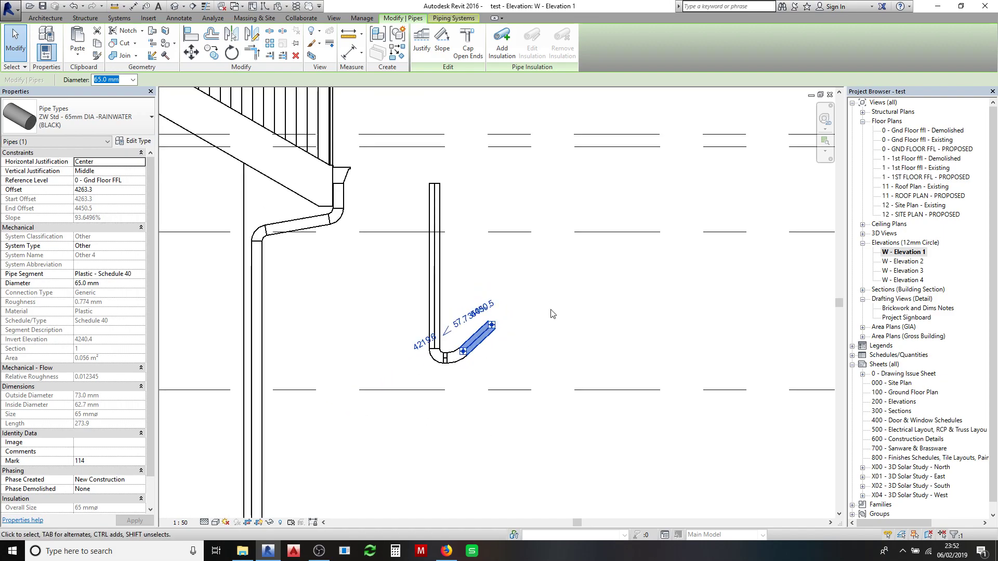
Step: Select the whole sample pipe network beside the house and delete it
{"action": "middle_click_drag", "start_coordinate": [515, 327], "coordinate": [406, 348]}
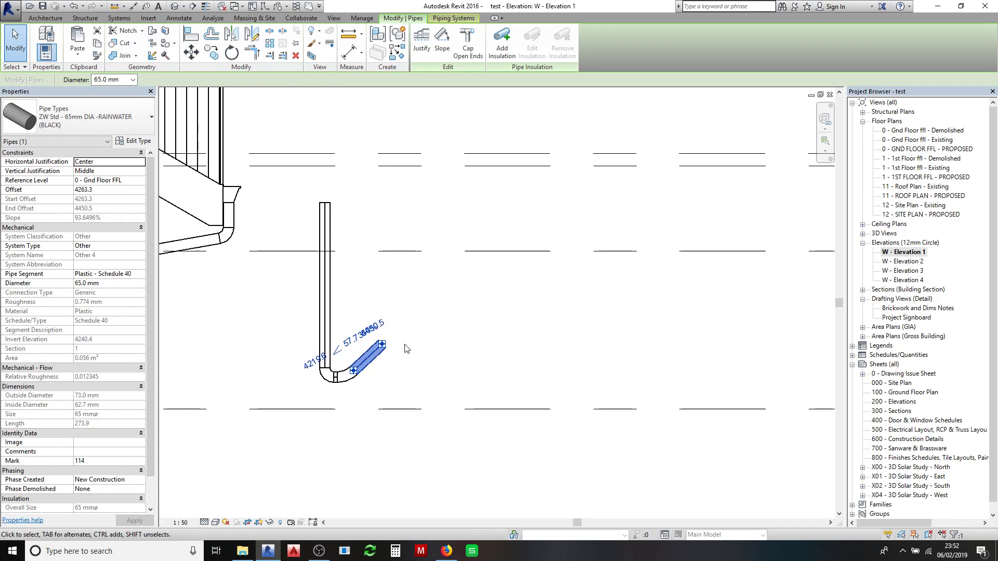
{"action": "key", "text": "Tab"}
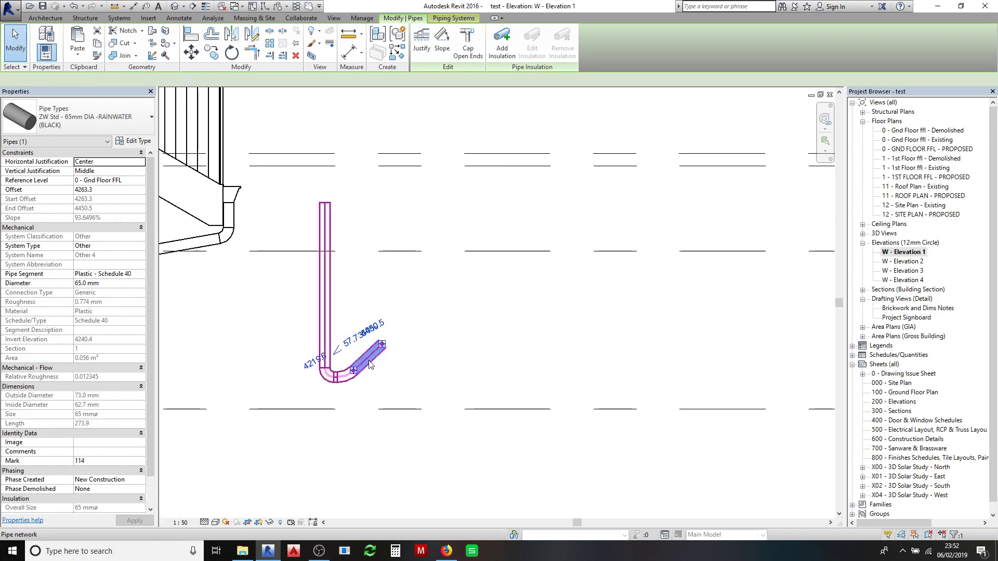
{"action": "left_click", "coordinate": [370, 364]}
{"action": "key", "text": "Delete"}
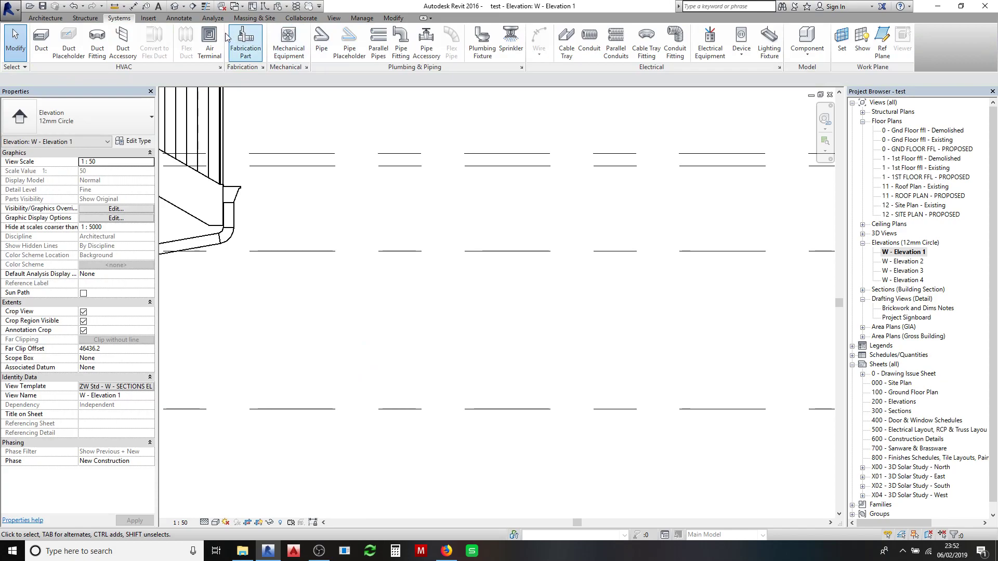
Step: Open the default 3D view of the house
{"action": "left_click", "coordinate": [174, 7]}
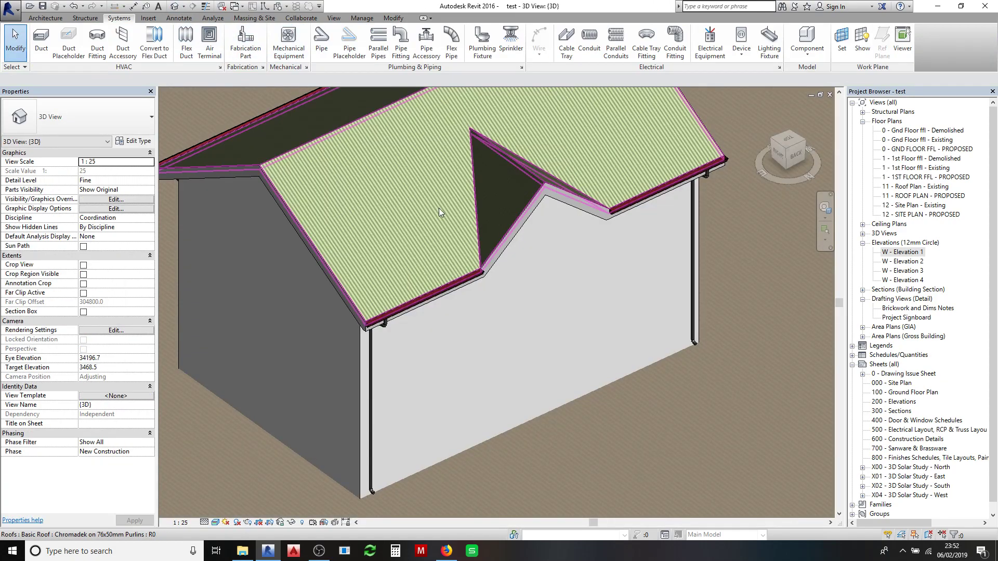